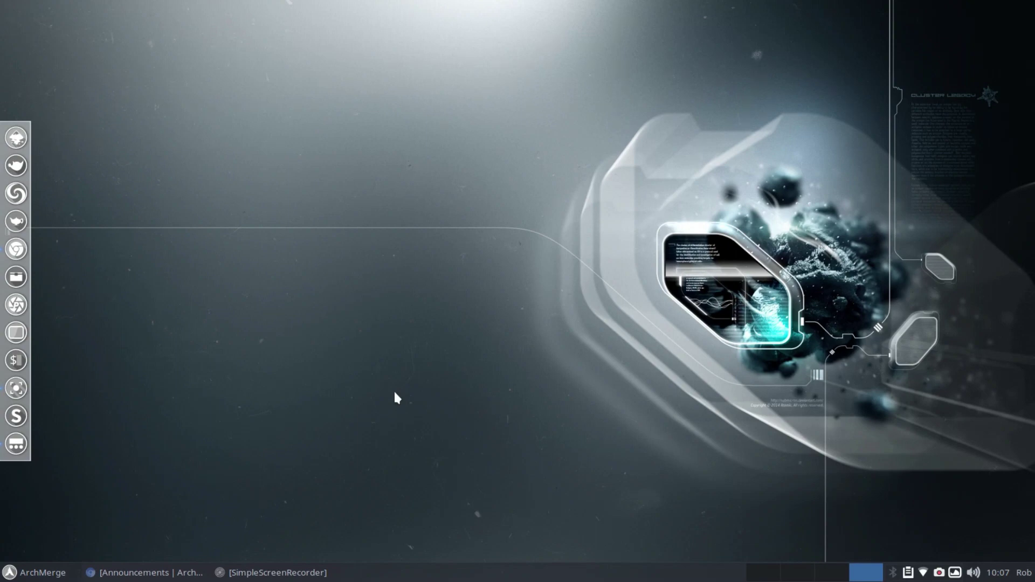
Restore the ArchMerge announcements page in Chromium, scroll through it, then minimize the browser.
click(144, 573)
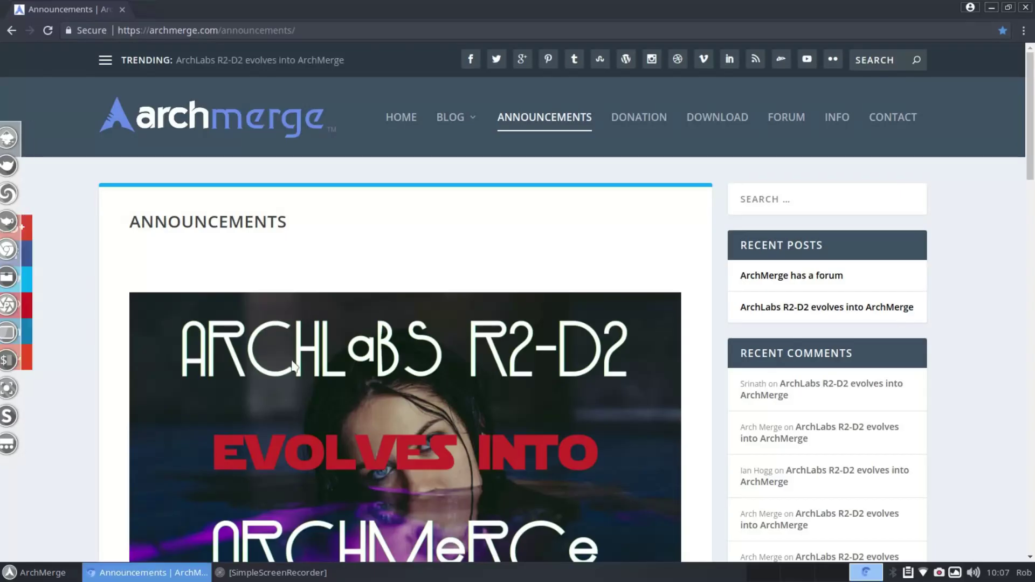
scroll(582, 248, down, 7)
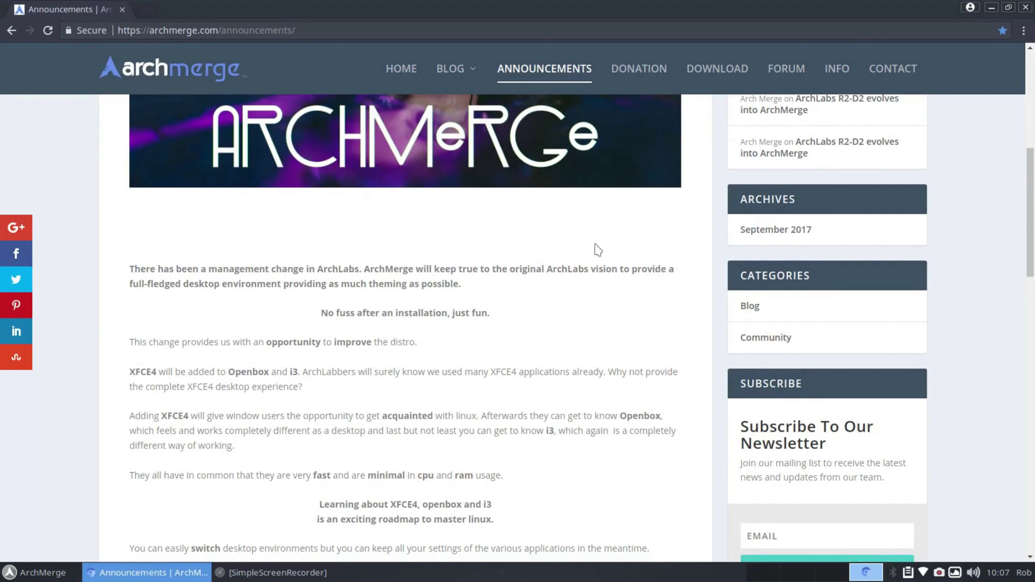
scroll(584, 261, up, 1)
scroll(585, 264, down, 1)
scroll(592, 315, up, 8)
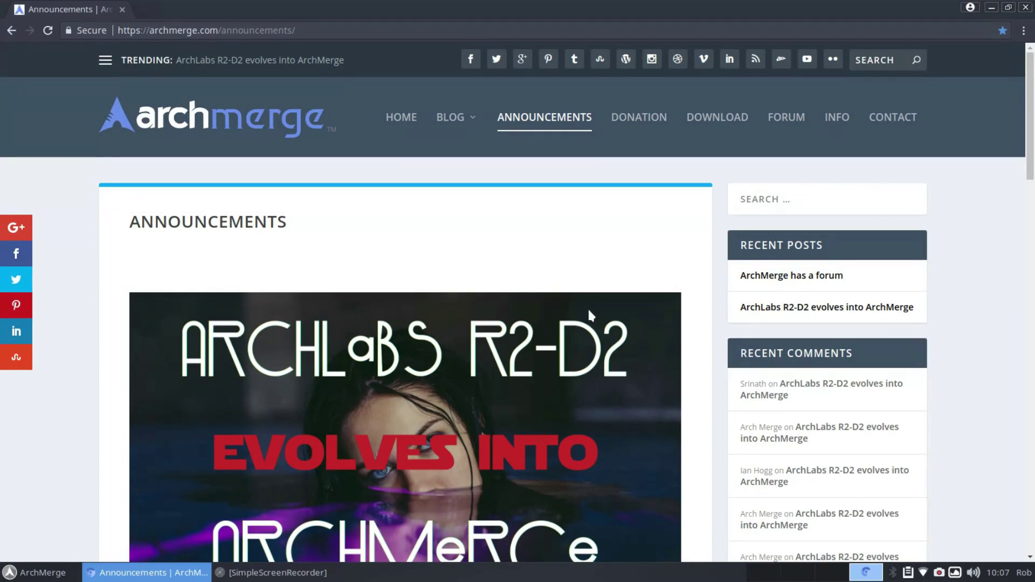
click(992, 7)
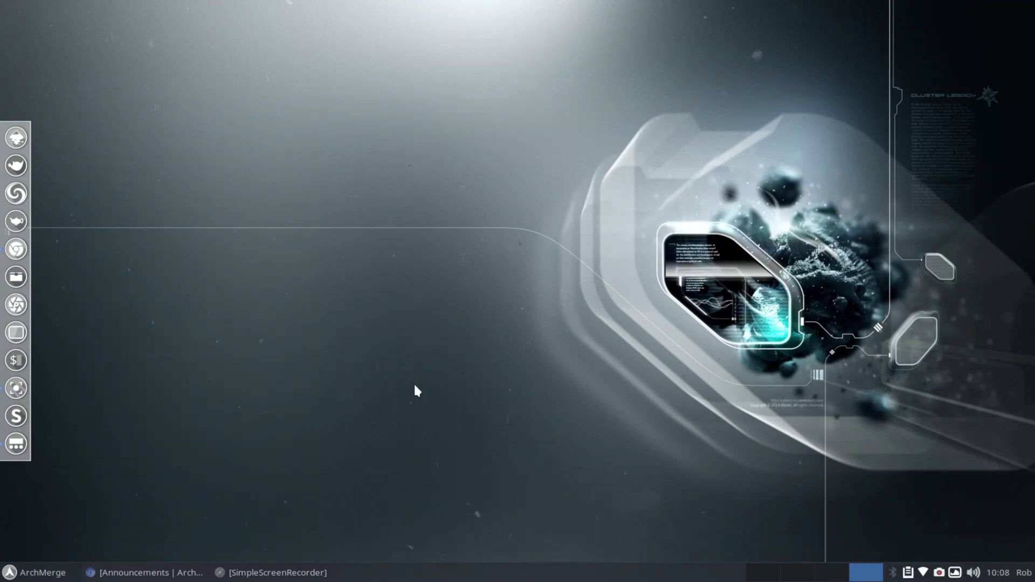
Browse the menu's Settings and System lists, open a system-info terminal, then return to the announcements page.
click(13, 572)
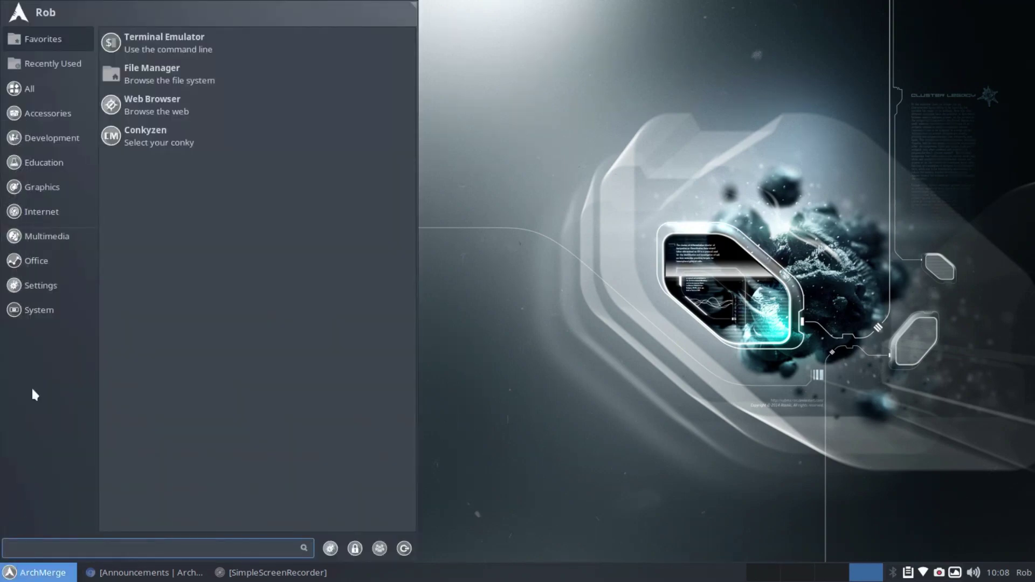
click(43, 286)
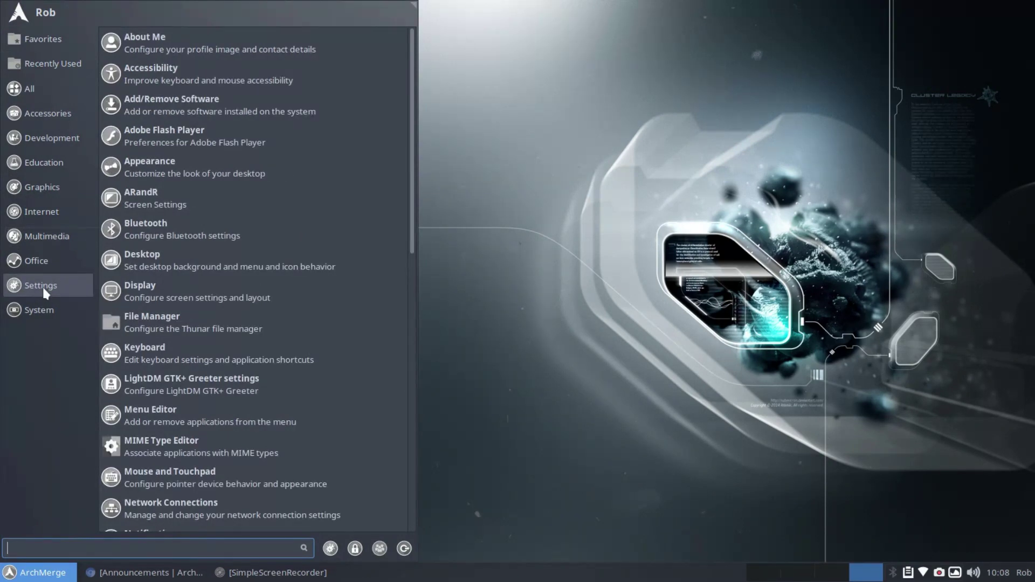
click(33, 301)
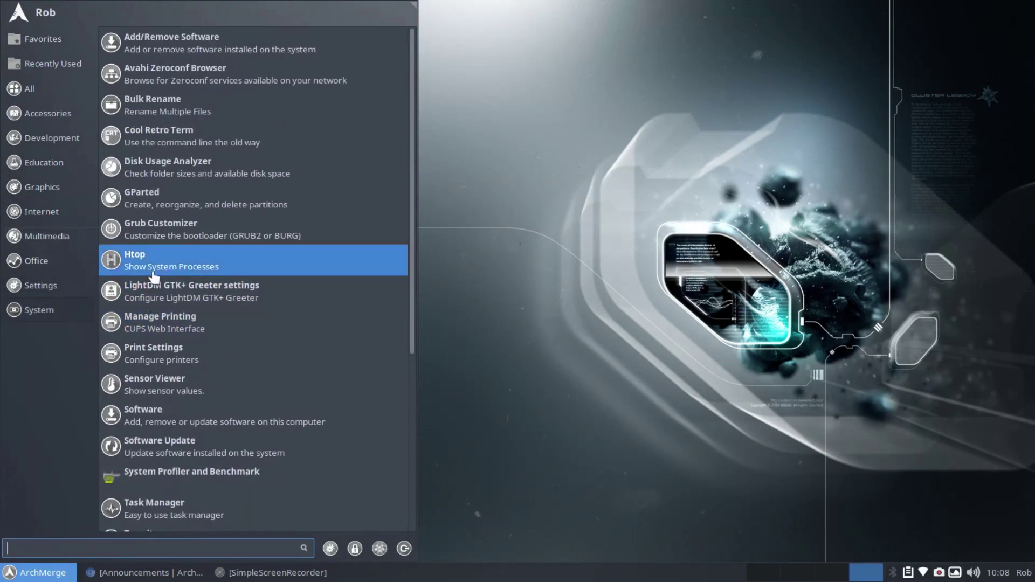
click(465, 269)
key(ctrl+alt+t)
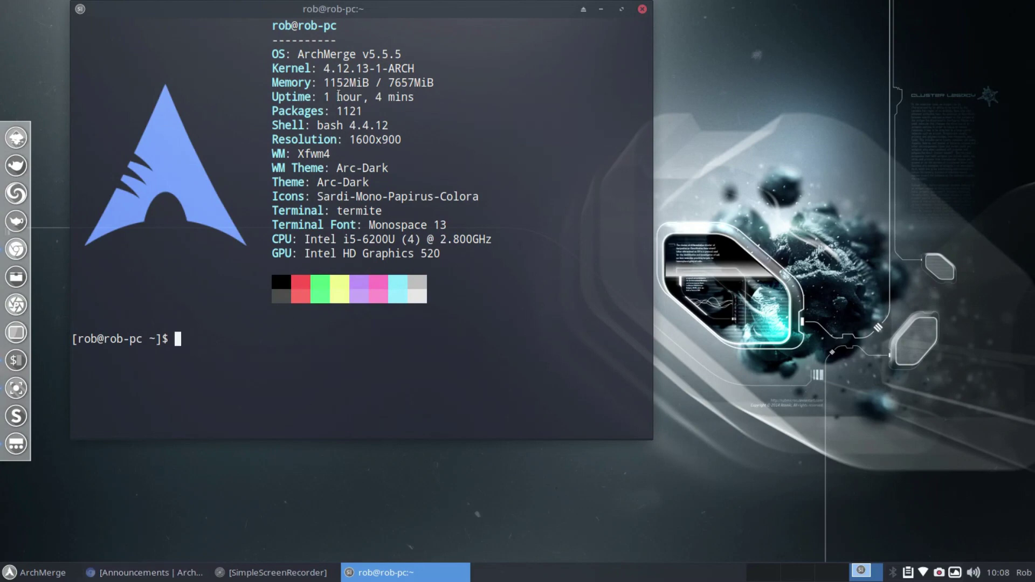
click(157, 572)
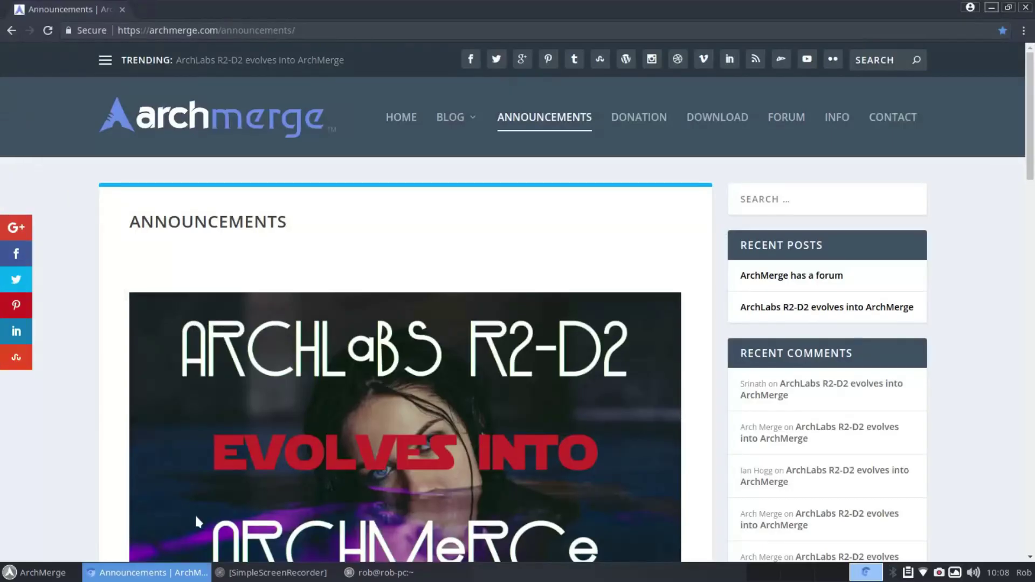
Go to the archmerge.com home page, scroll down to the 6.0 teaser video, then close Chromium.
click(399, 117)
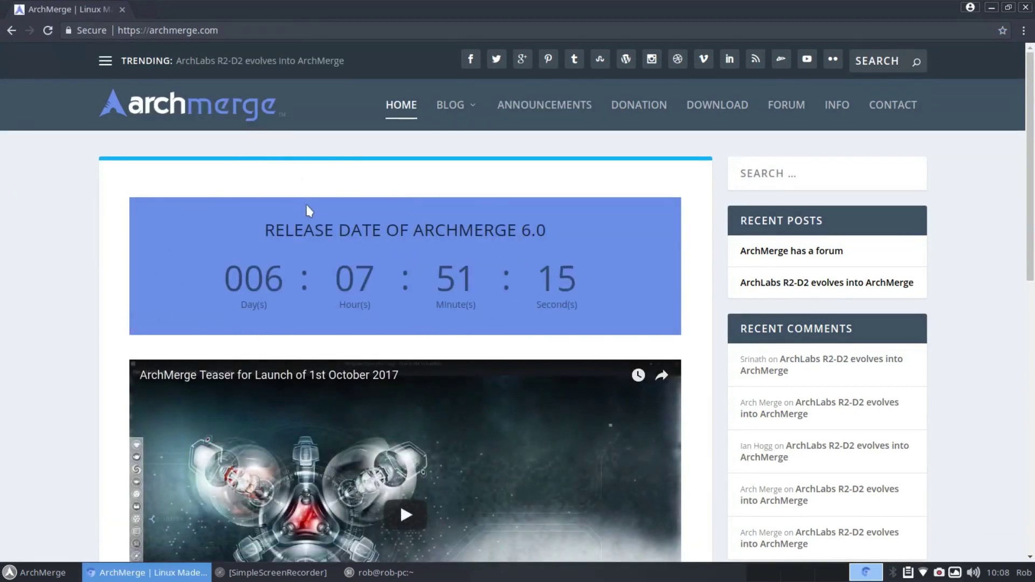
scroll(652, 234, down, 3)
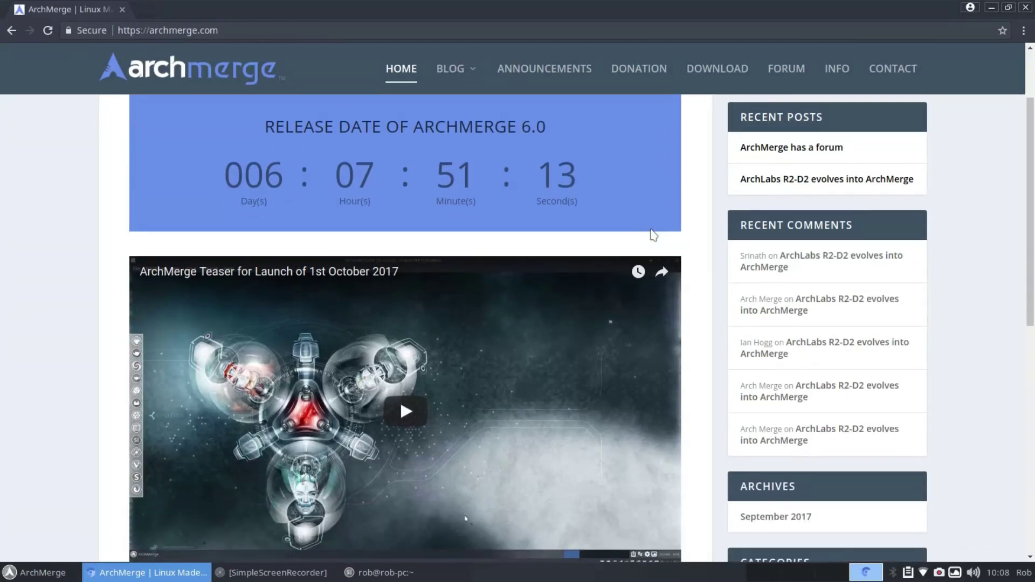
scroll(653, 233, down, 5)
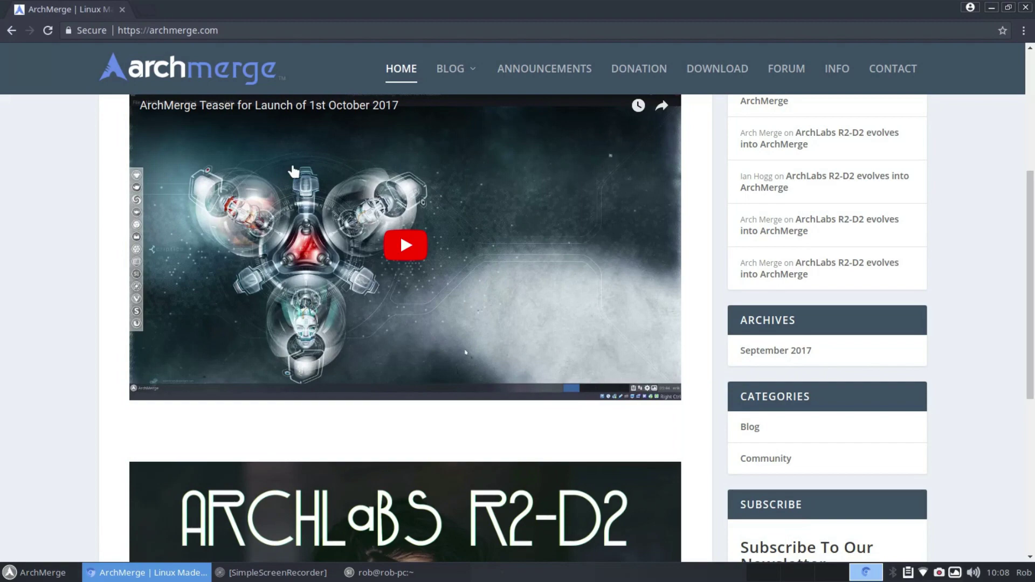
click(1025, 7)
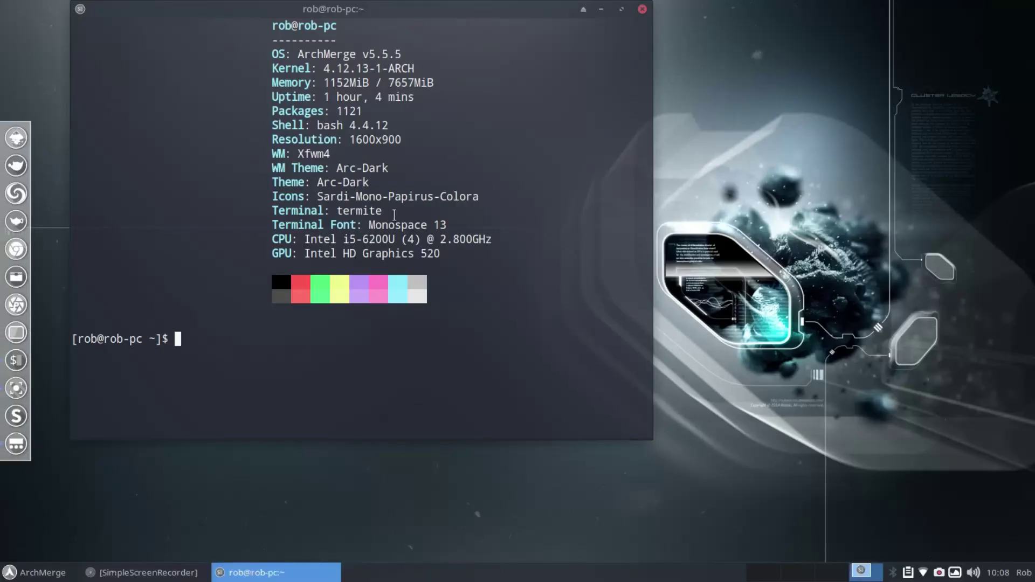
Close the terminal and drag the Whisker menu's top-right corner to make it smaller.
click(642, 10)
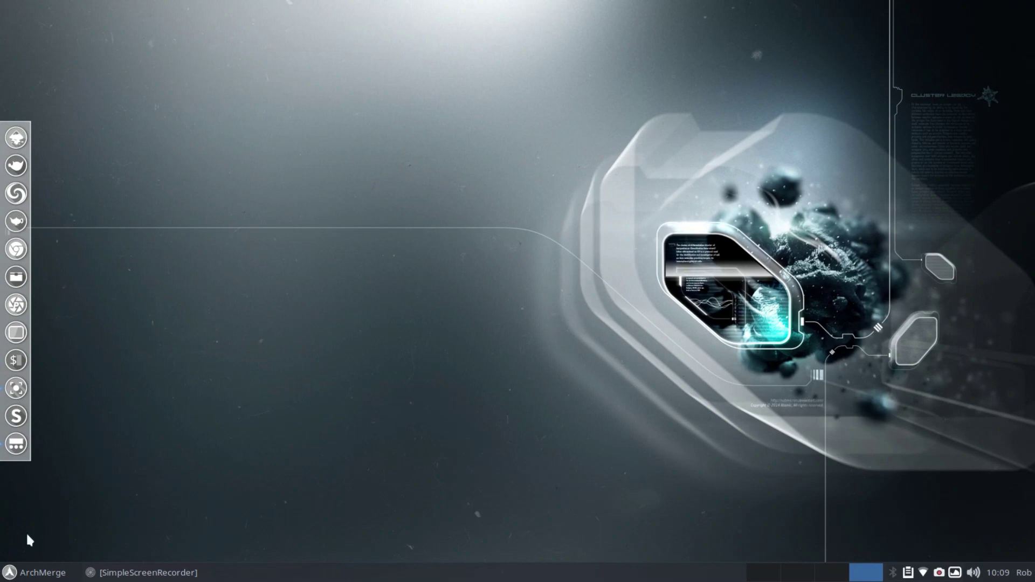
click(12, 574)
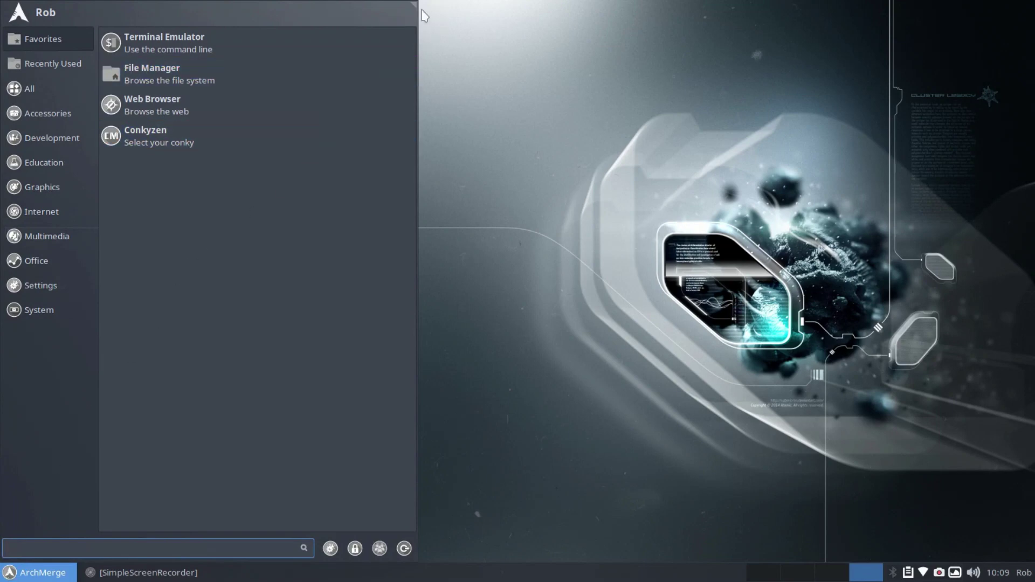
drag(419, 5, 353, 13)
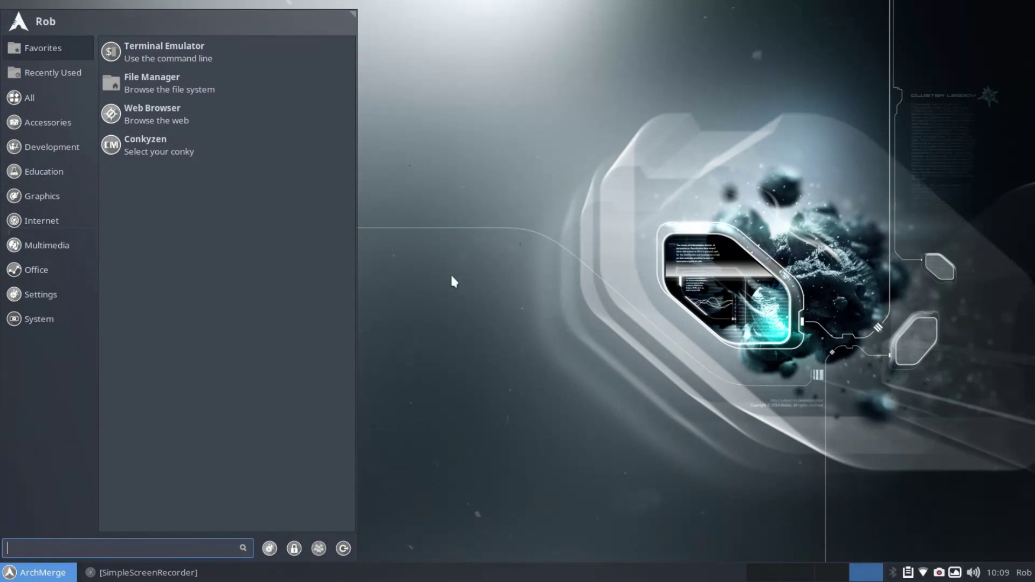
Browse the Internet, Multimedia, Graphics and Office application lists in the Whisker menu.
click(35, 225)
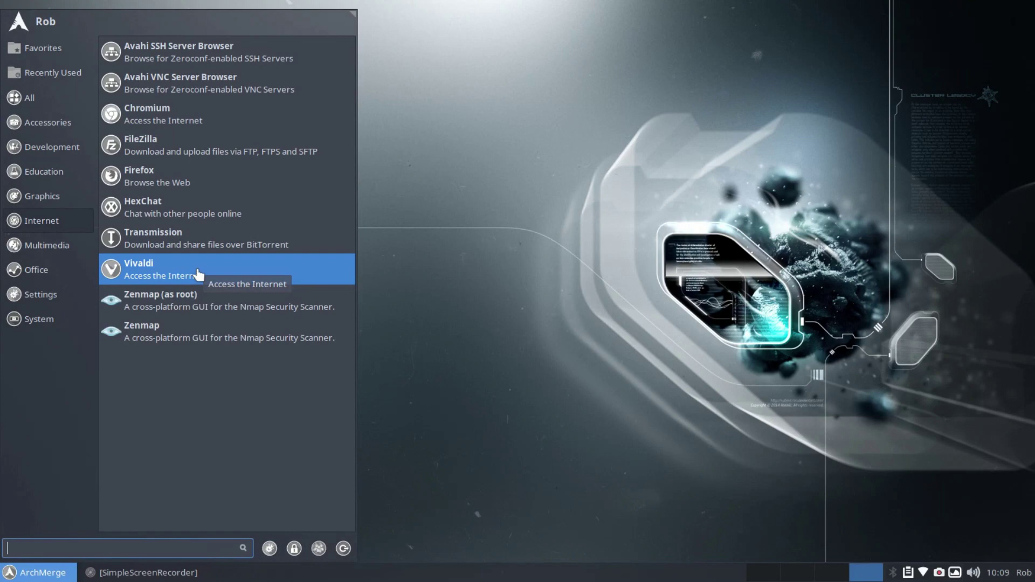
click(49, 247)
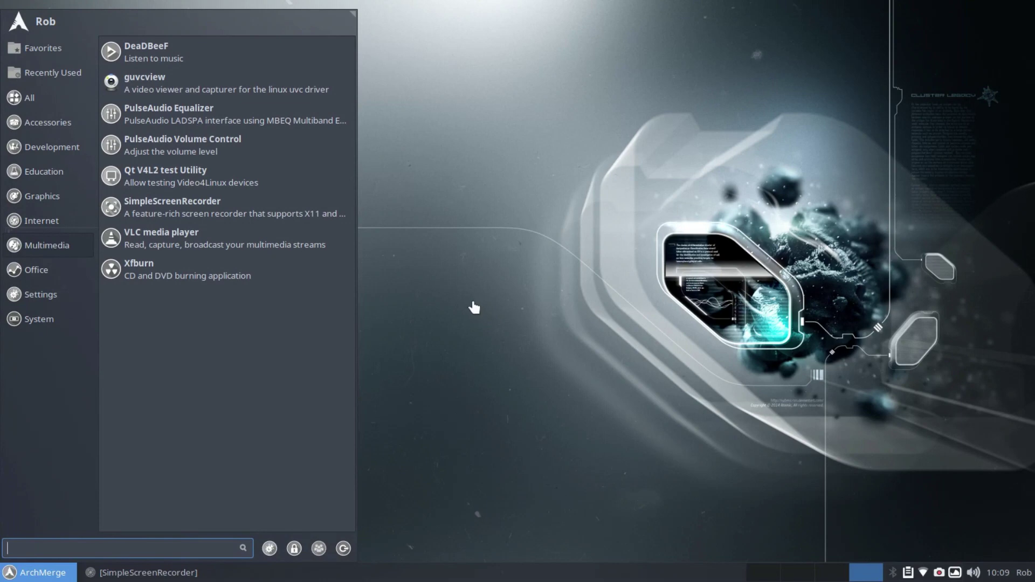
click(47, 197)
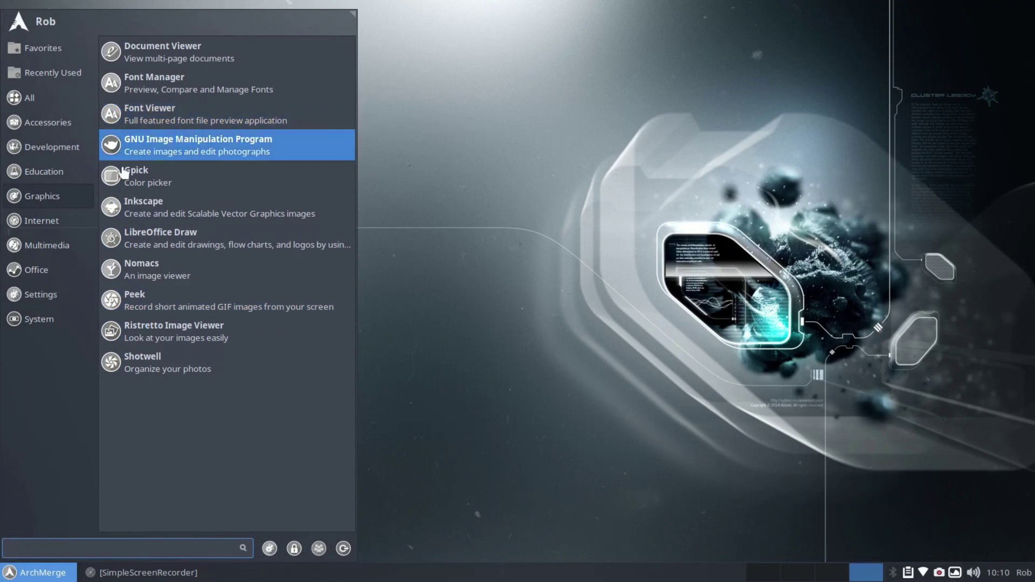
mouse_move(43, 225)
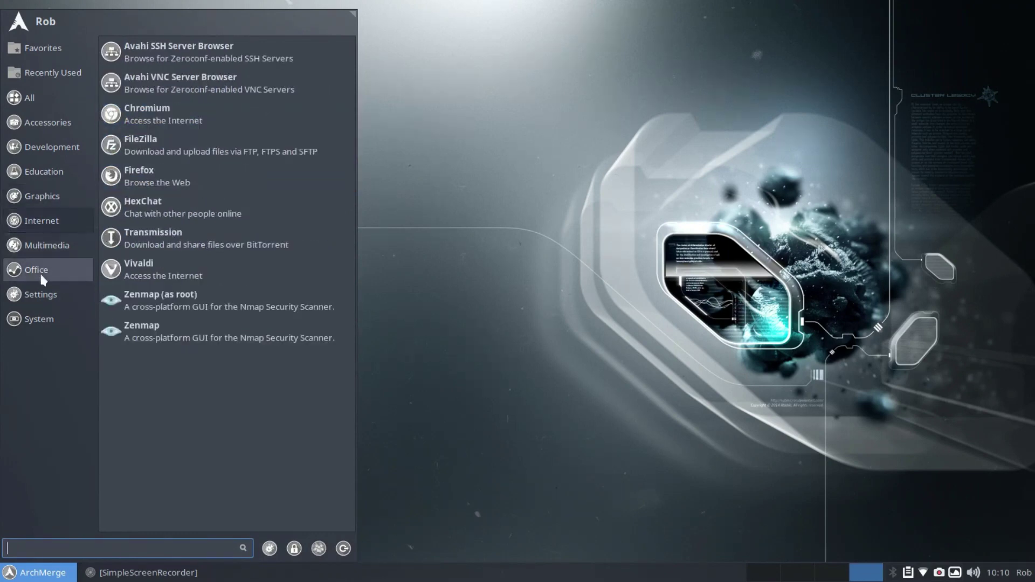
mouse_move(41, 276)
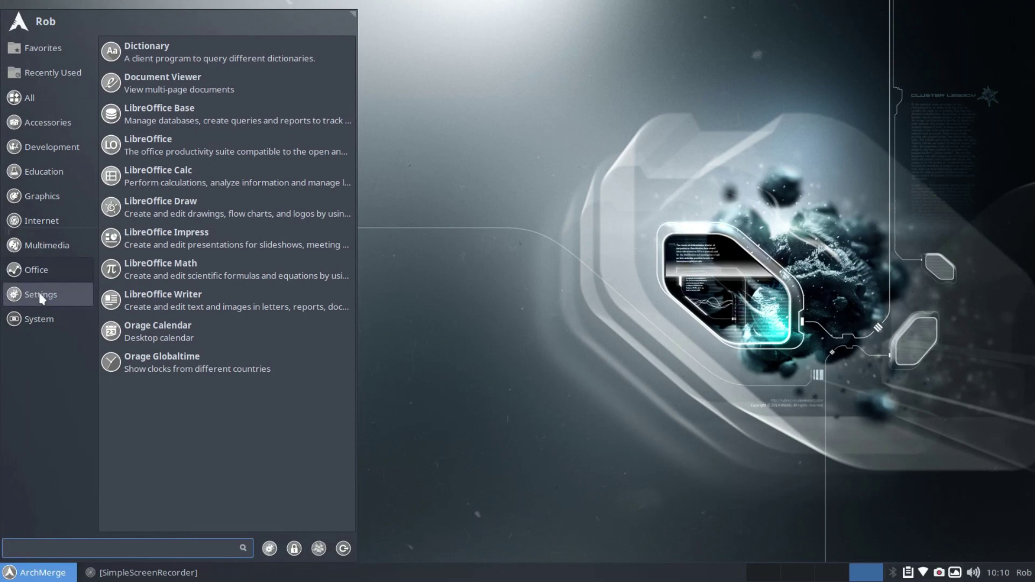
Launch Openbox Configuration Manager from the menu's Settings list.
click(40, 299)
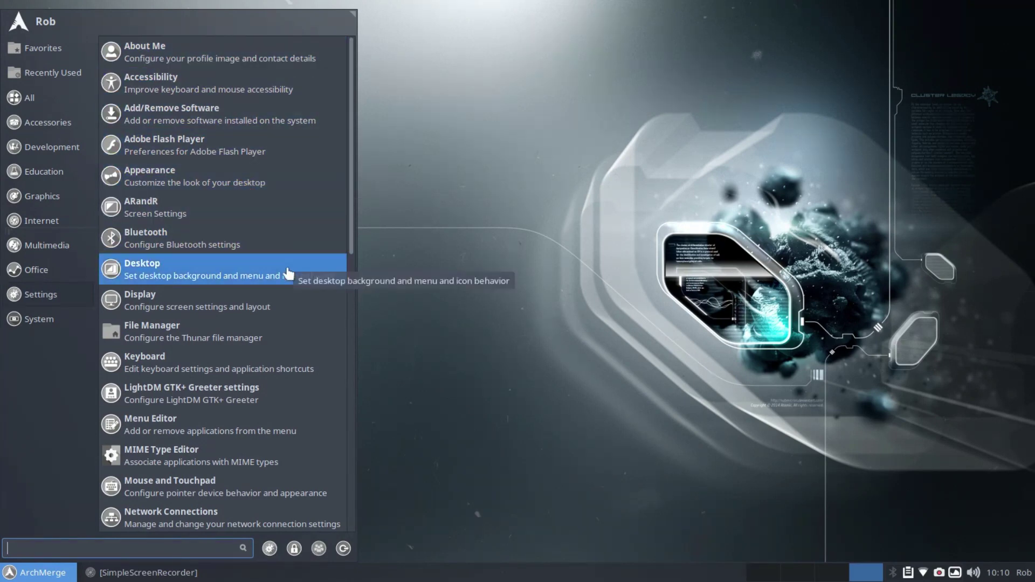
scroll(289, 273, down, 5)
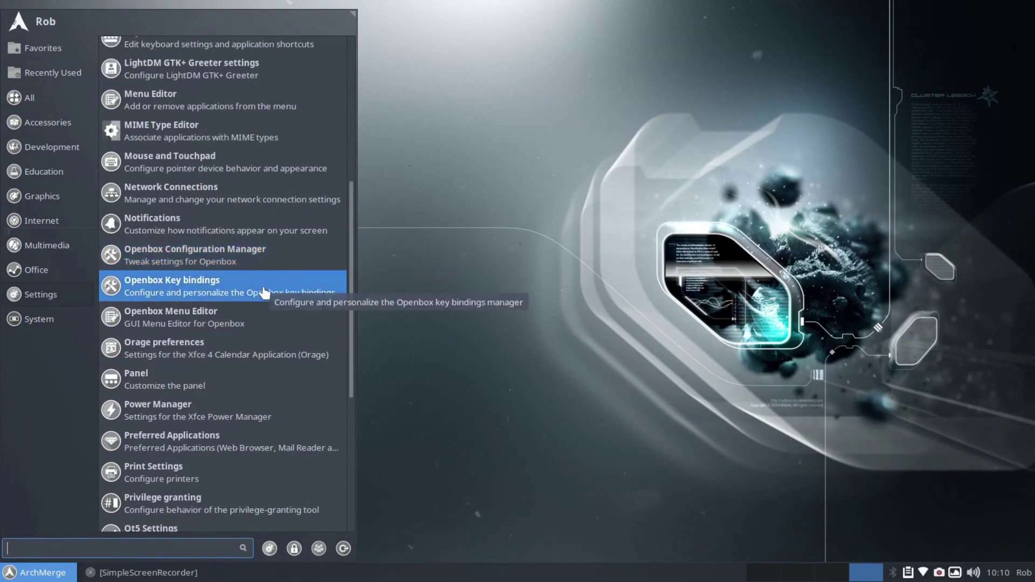
click(248, 261)
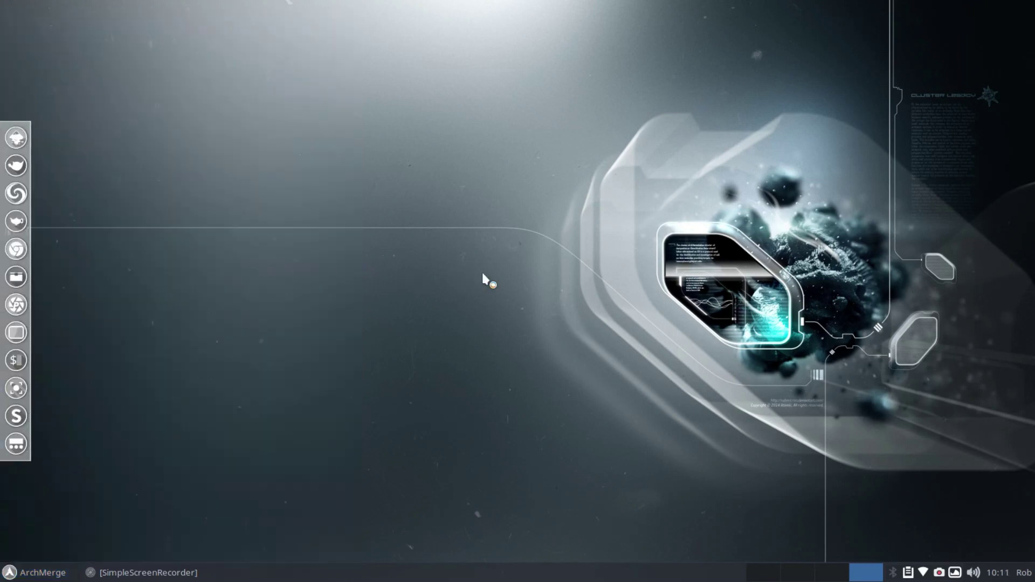
Reposition the Openbox window and view its Dock, Margins, Desktops, Mouse, Move & Resize, Appearance and Theme pages.
drag(290, 7, 429, 59)
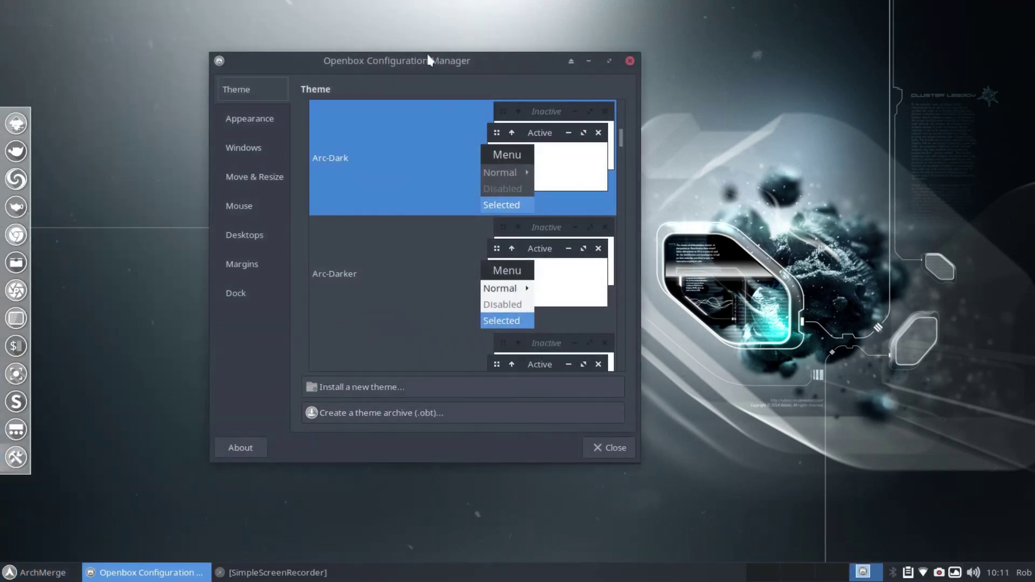
click(235, 293)
click(240, 273)
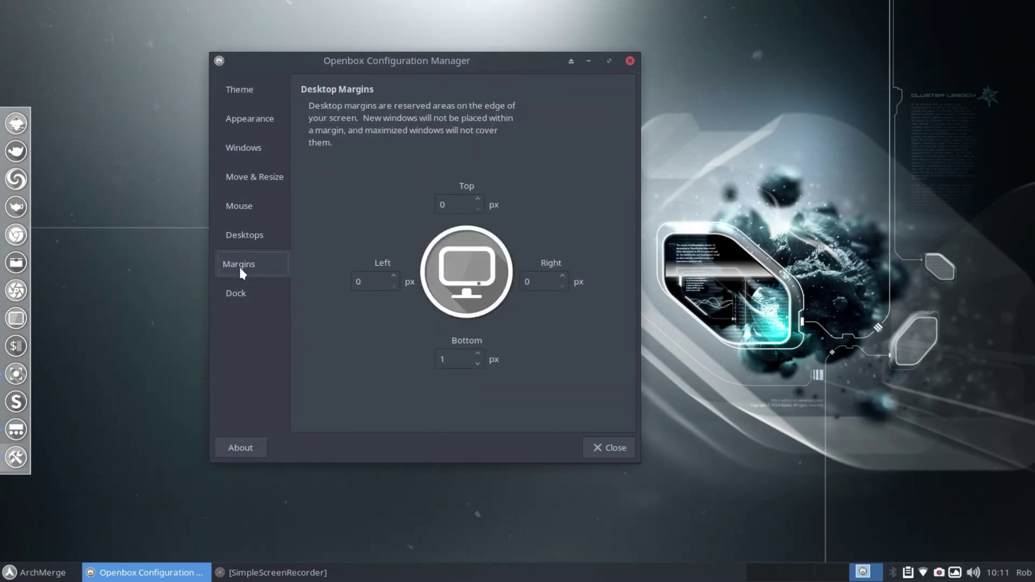
click(244, 229)
click(239, 206)
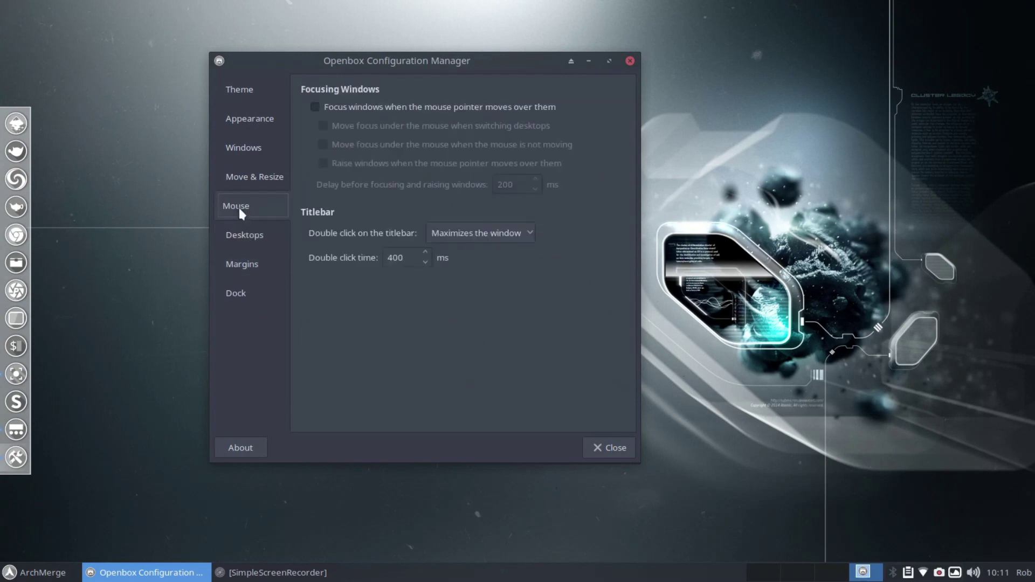
click(237, 169)
click(237, 116)
click(240, 94)
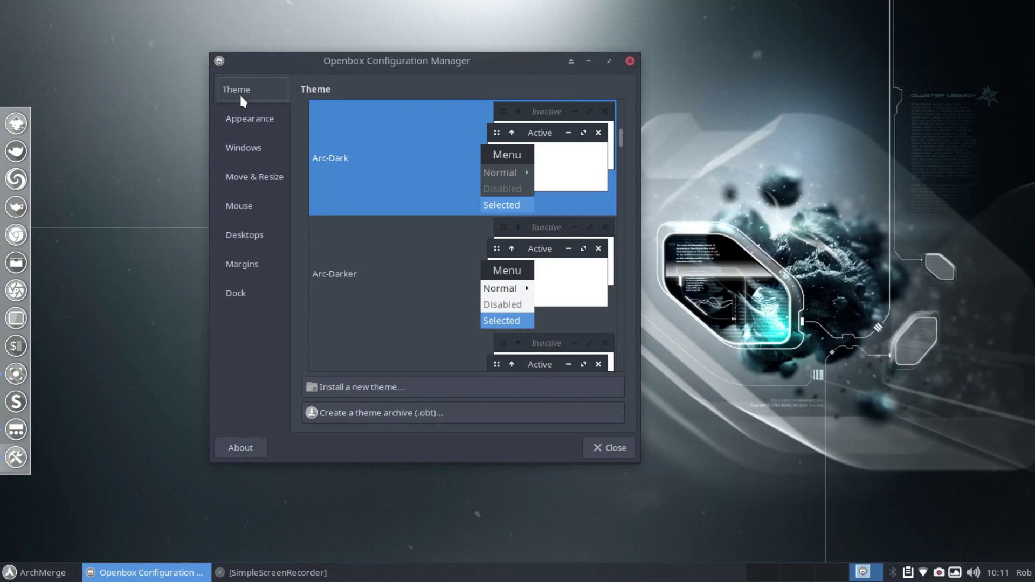
Close the Openbox settings and set the dark wood-plank image as the desktop wallpaper.
click(630, 61)
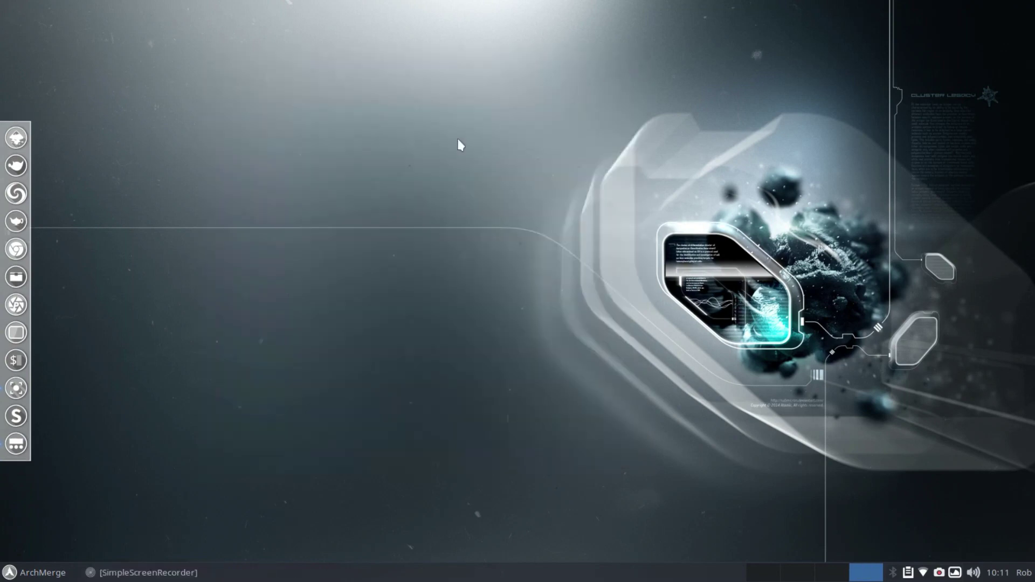
right_click(273, 248)
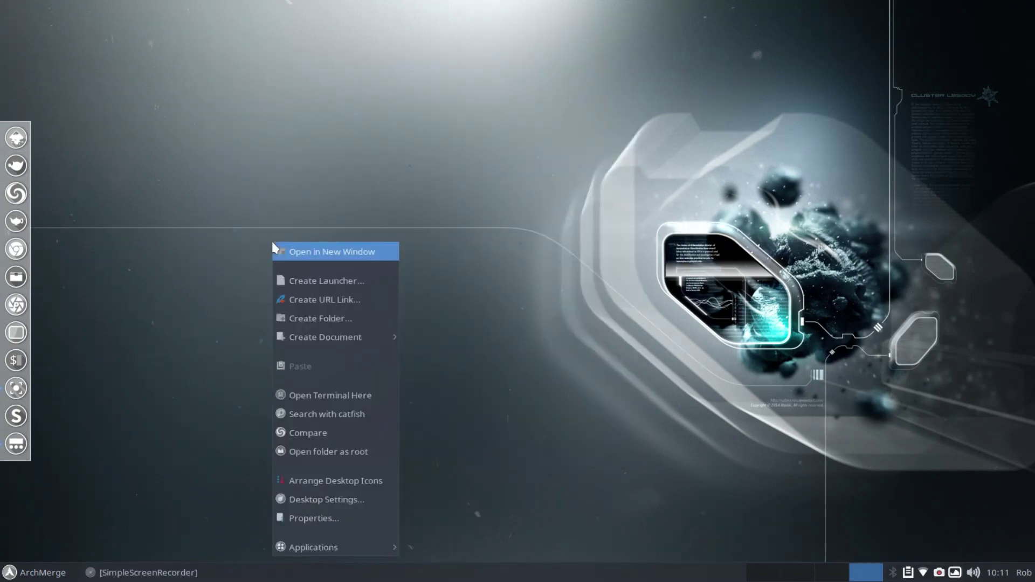
click(335, 499)
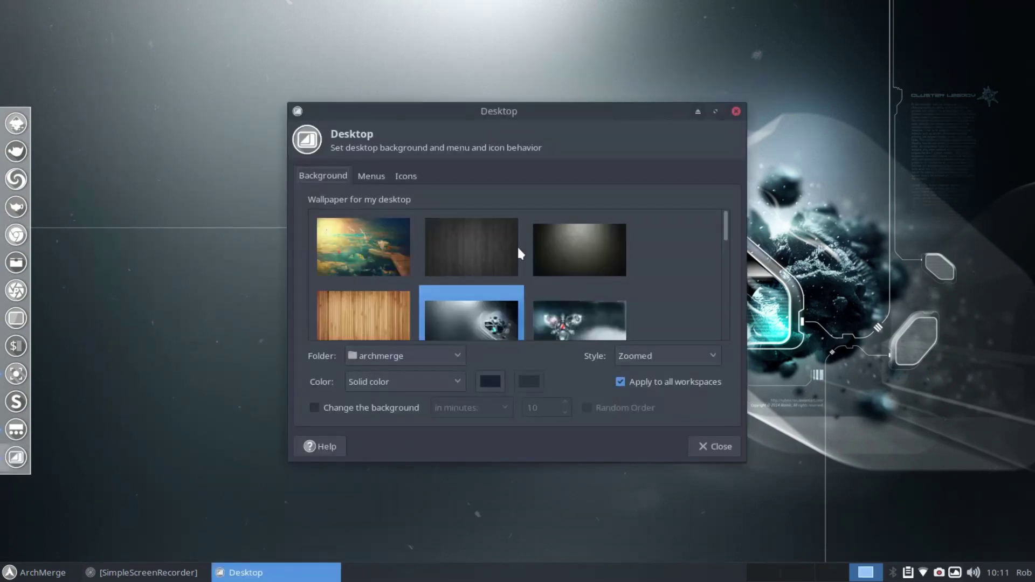
click(714, 112)
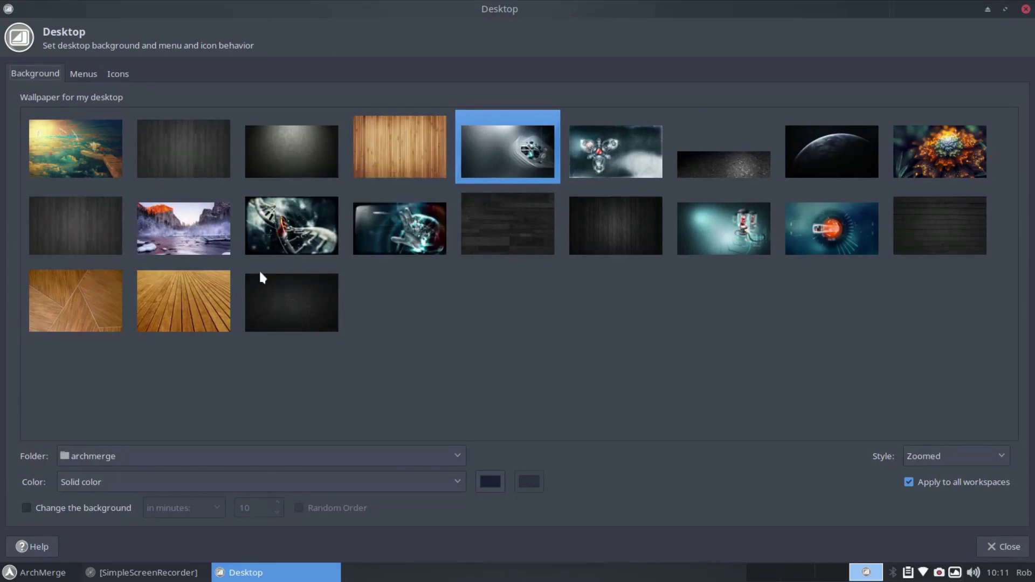
click(944, 227)
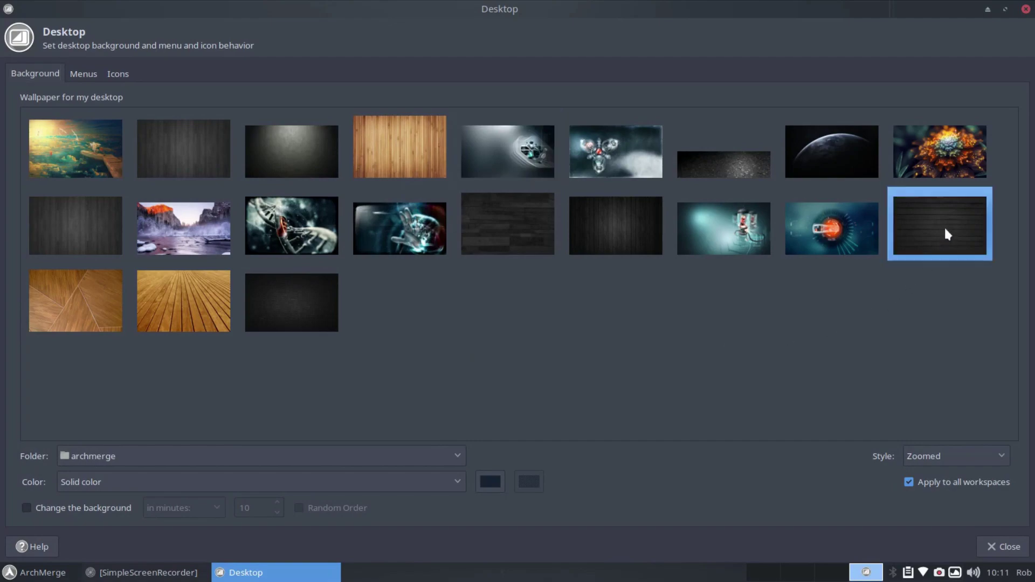
click(1022, 545)
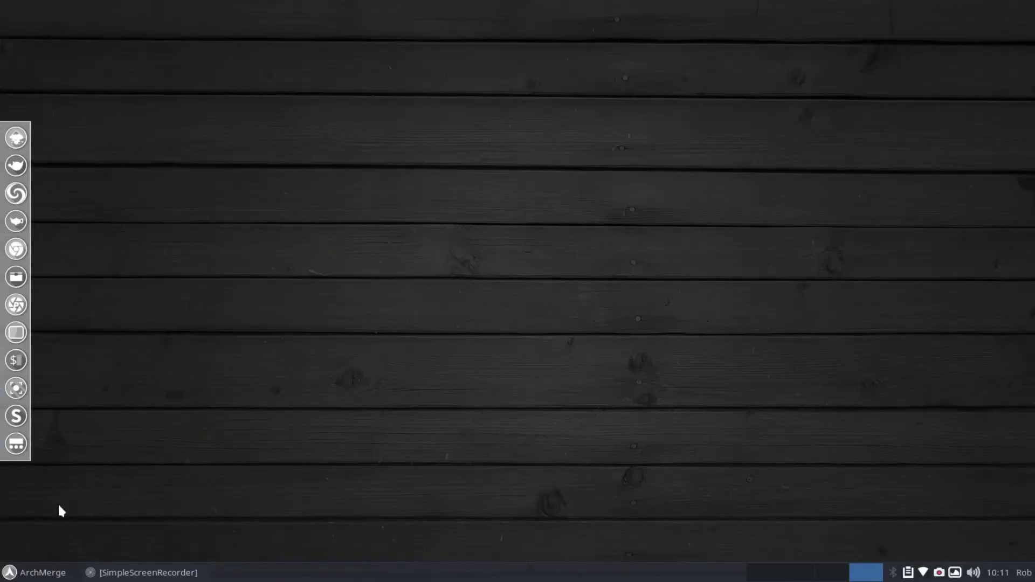
Open the Xfce Appearance settings from the menu's Settings list.
click(13, 575)
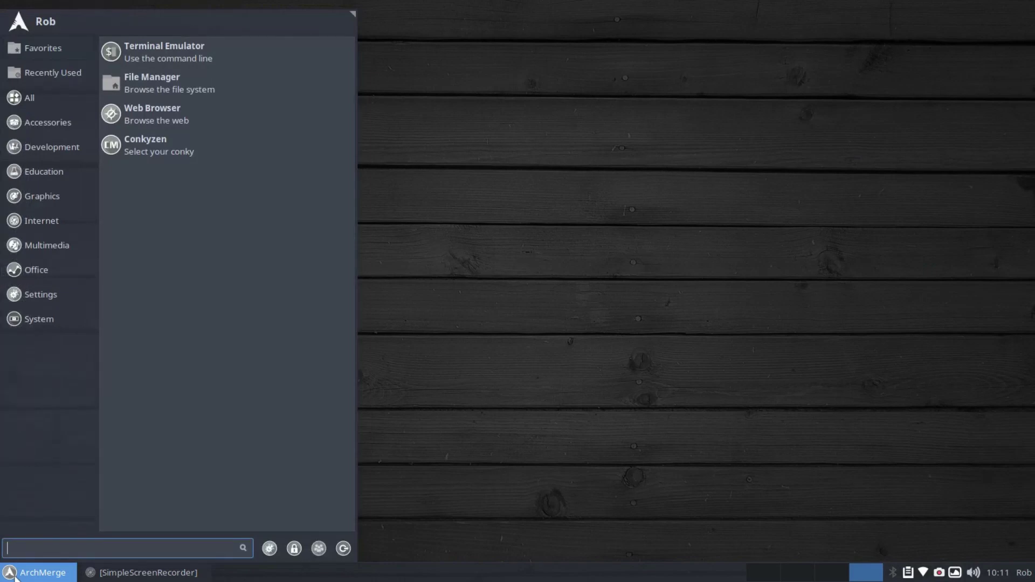
click(39, 295)
click(156, 186)
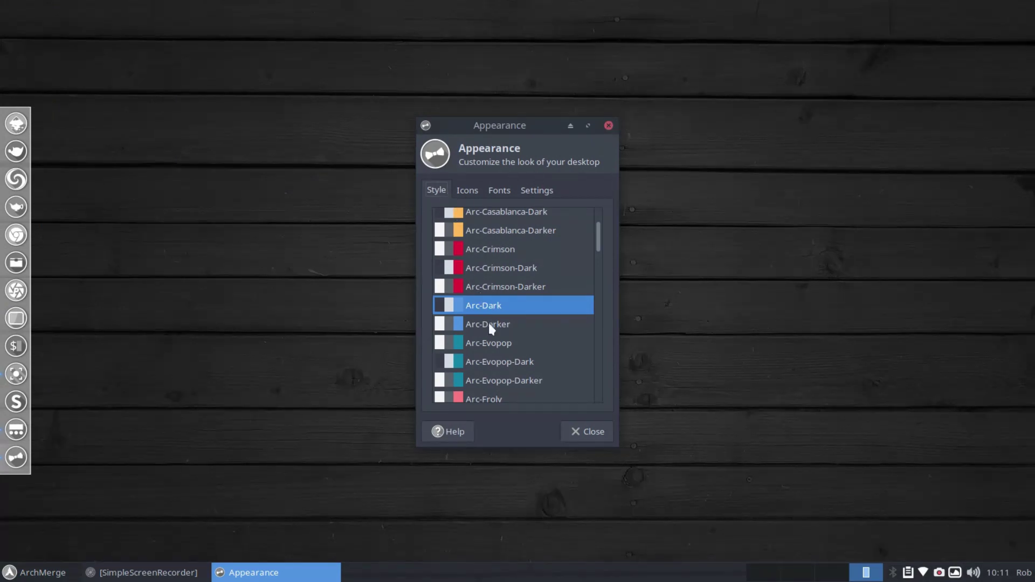
Apply the Arc-Crimson-Dark style from the Style list.
scroll(489, 325, down, 10)
scroll(490, 324, up, 12)
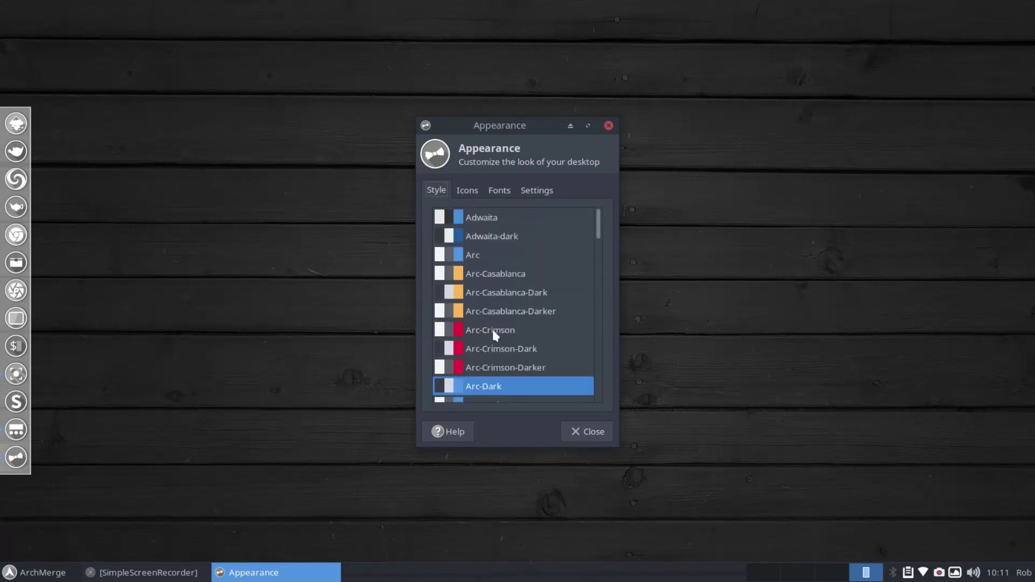
click(490, 341)
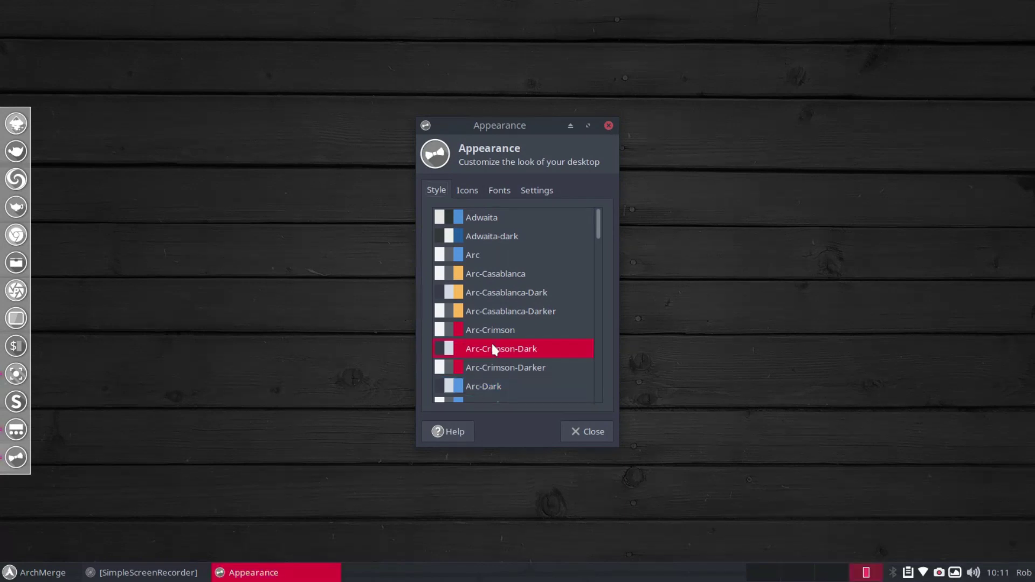
Show the icon theme list and enlarge the Appearance window to reveal full descriptions.
click(464, 190)
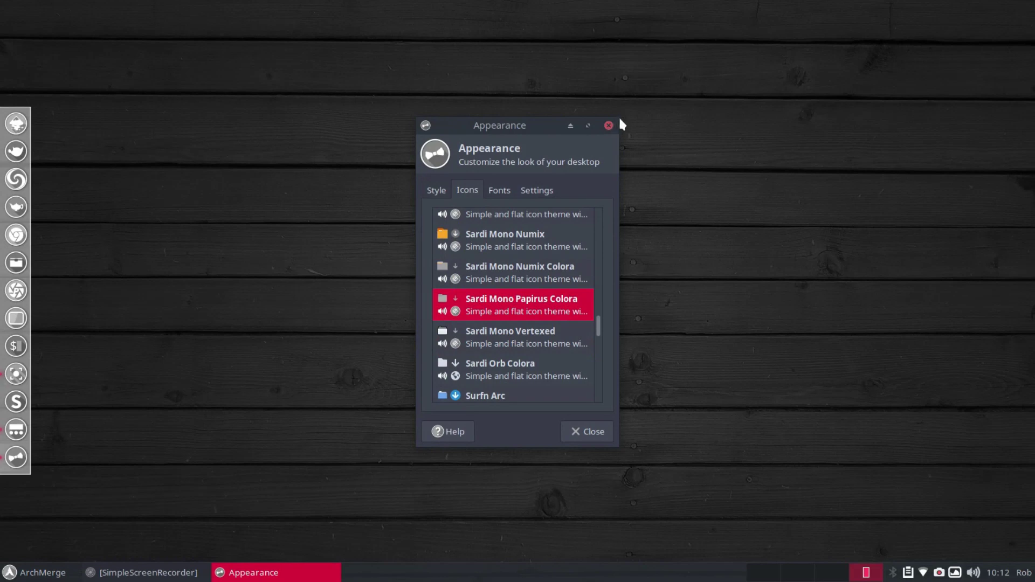
drag(618, 120, 840, 22)
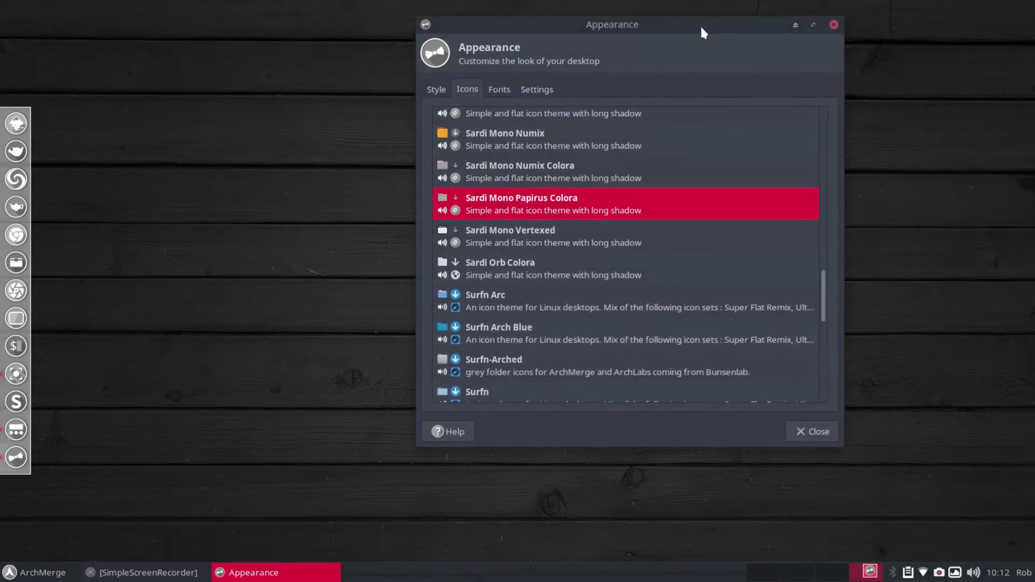
drag(701, 27, 519, 91)
scroll(522, 287, up, 5)
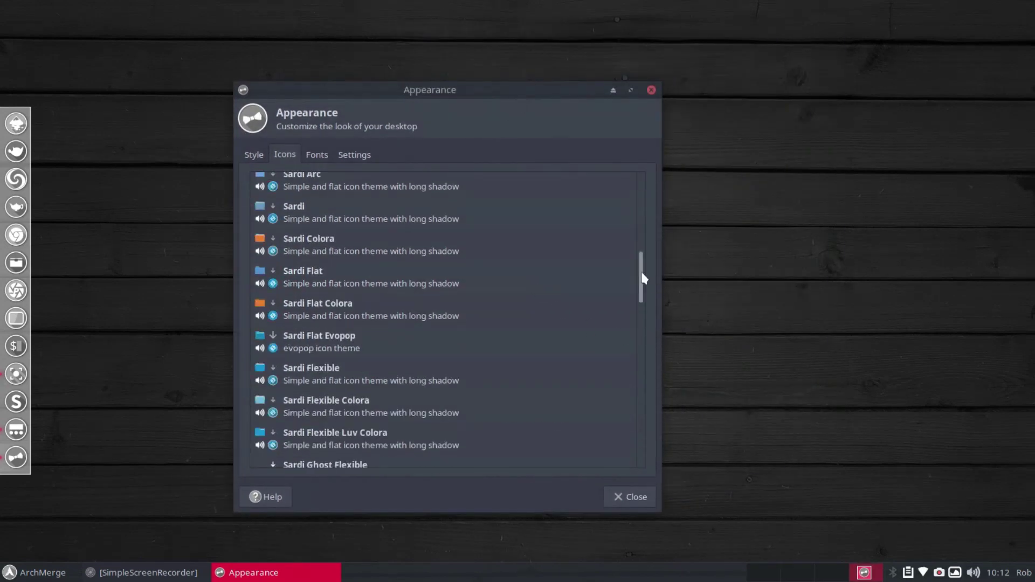
drag(642, 273, 647, 166)
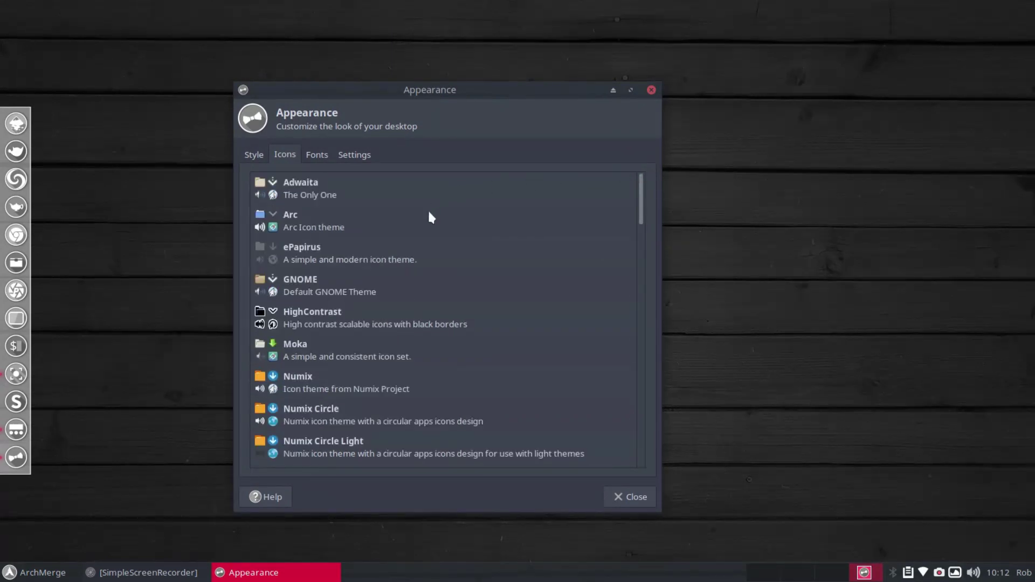
Scroll down the icon themes and apply Surfn Luv Red.
scroll(430, 213, down, 3)
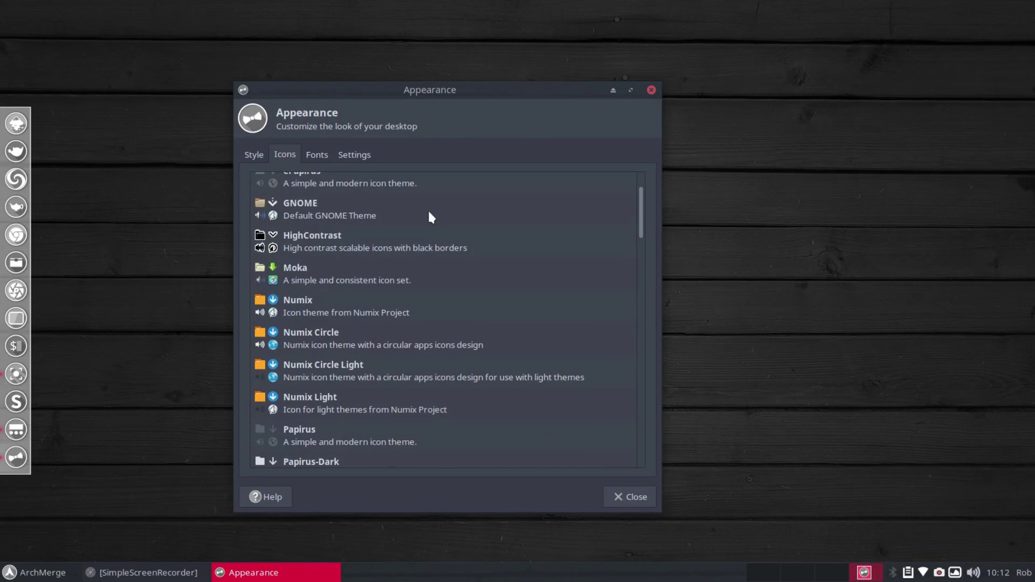
scroll(490, 303, down, 3)
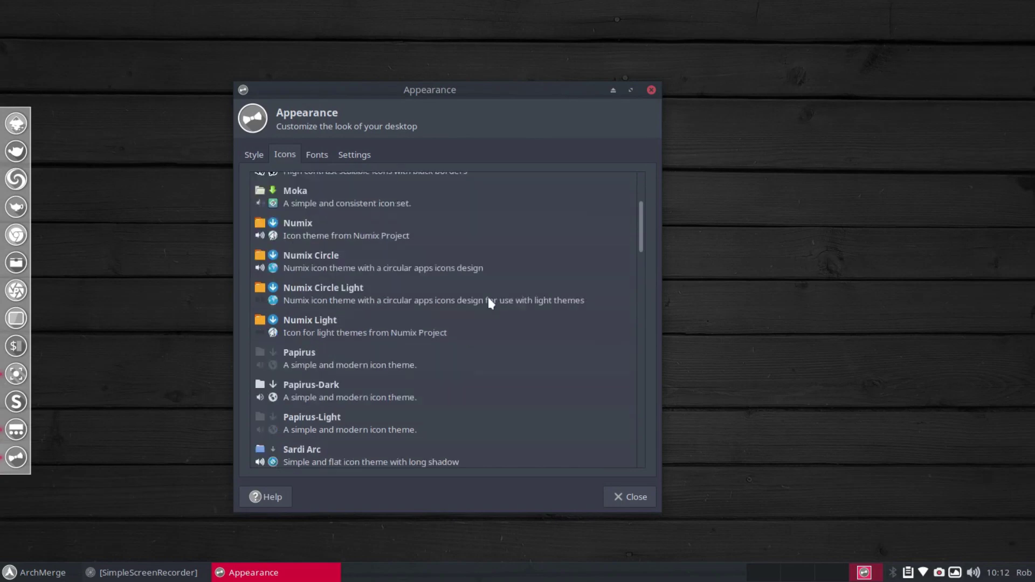
scroll(487, 358, down, 6)
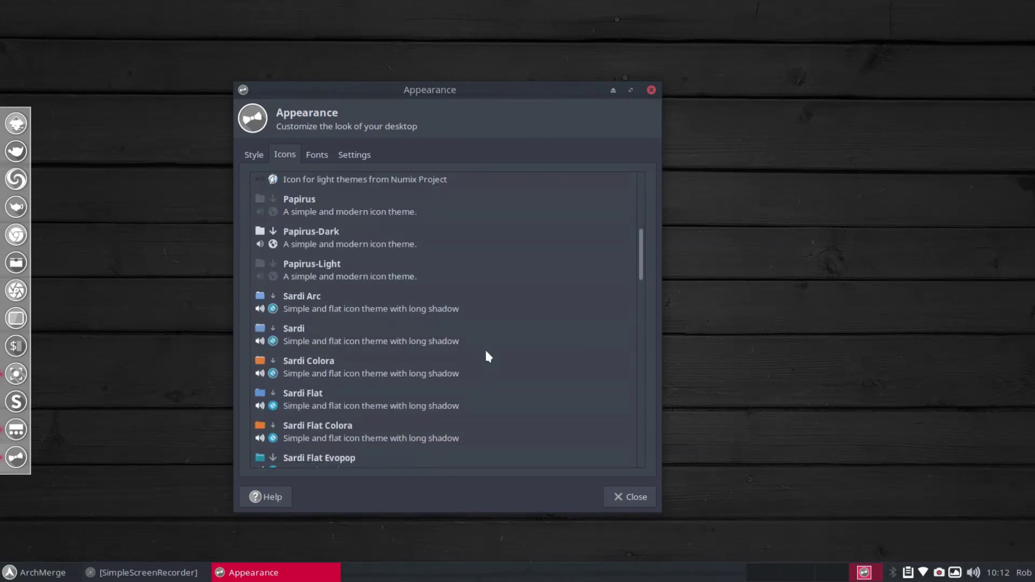
scroll(481, 252, down, 3)
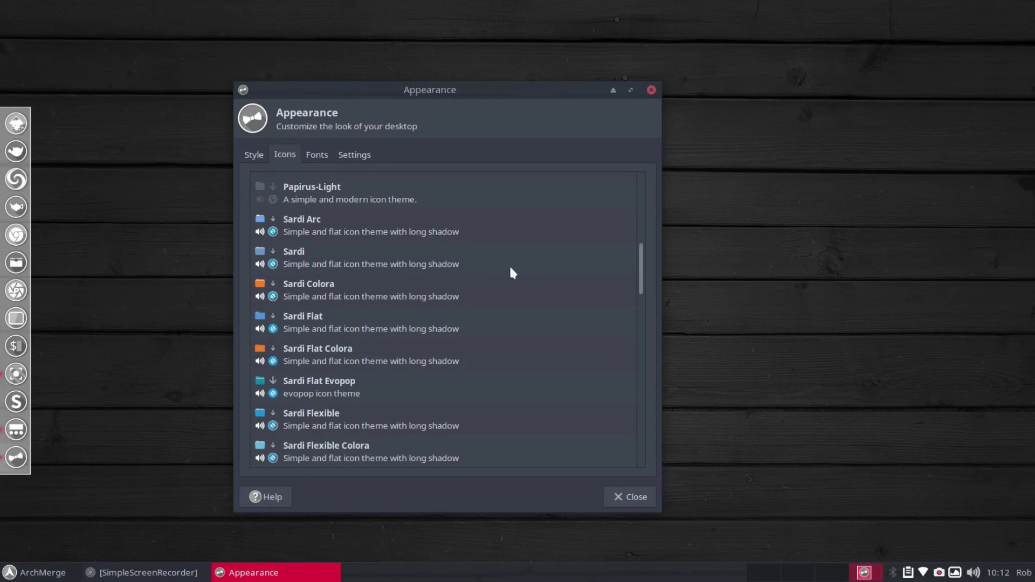
scroll(512, 272, down, 2)
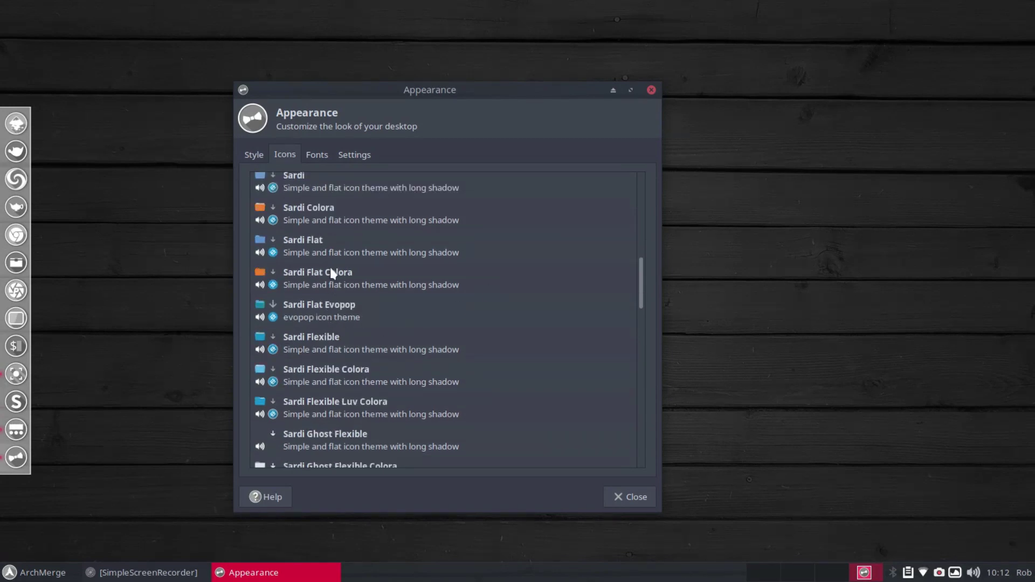
scroll(458, 269, down, 3)
scroll(460, 268, down, 8)
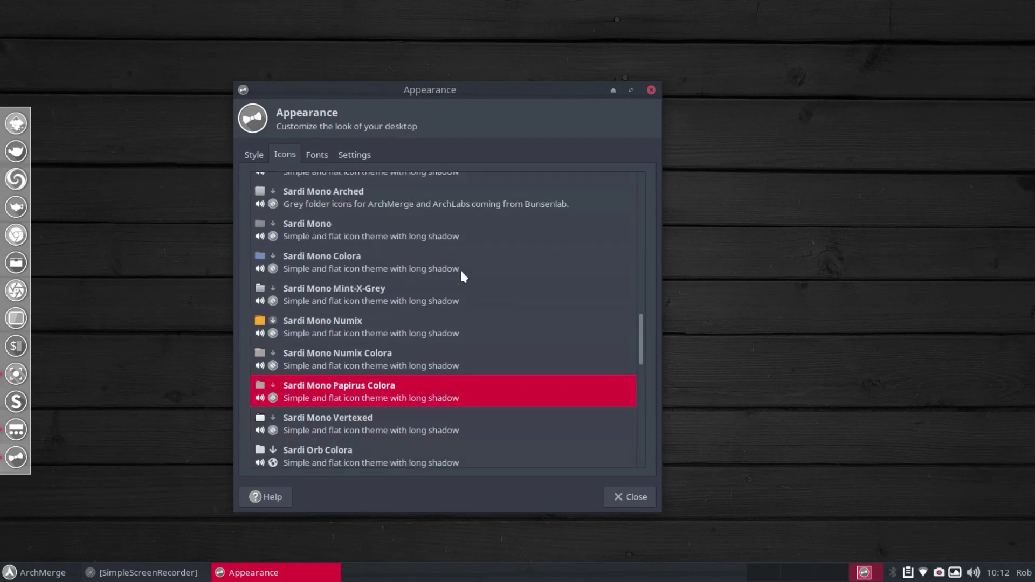
scroll(461, 273, down, 7)
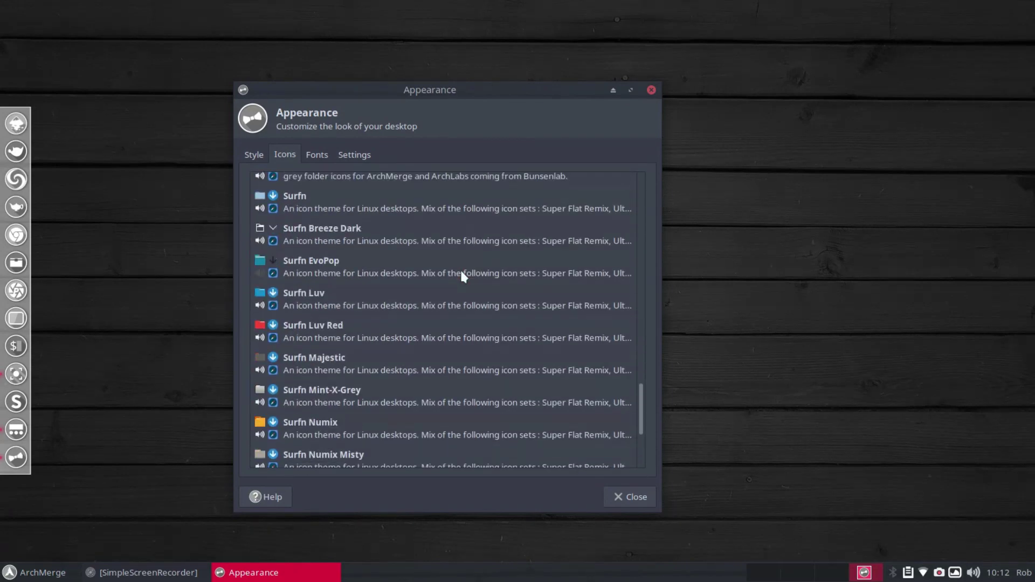
click(326, 330)
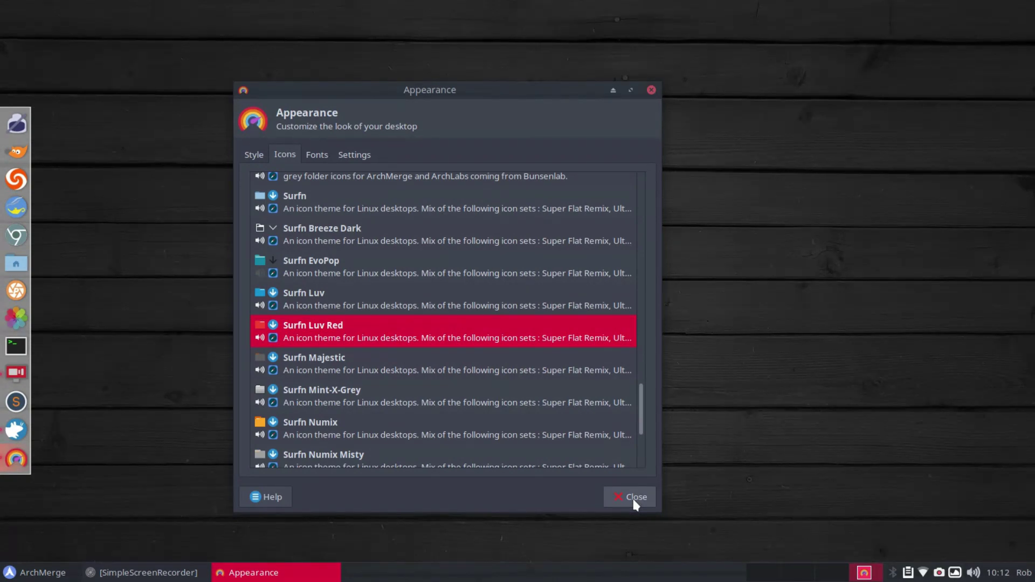
scroll(478, 295, down, 2)
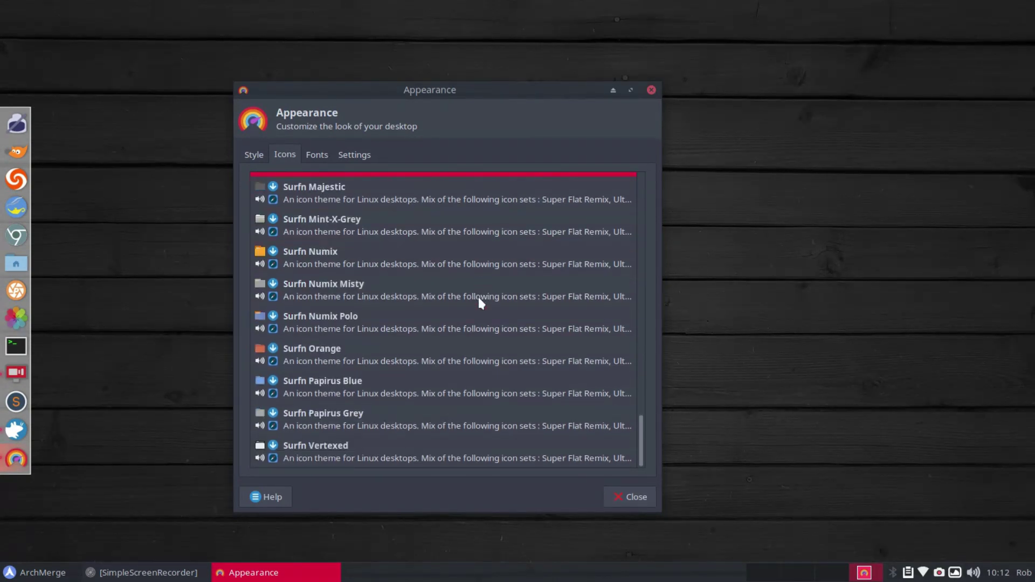
scroll(478, 294, up, 10)
scroll(482, 303, up, 5)
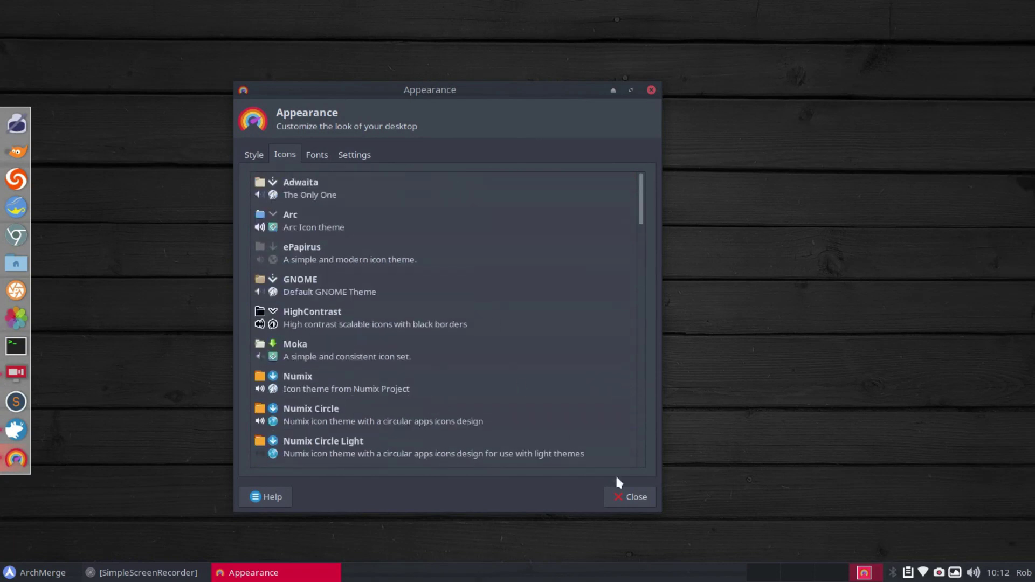
click(639, 498)
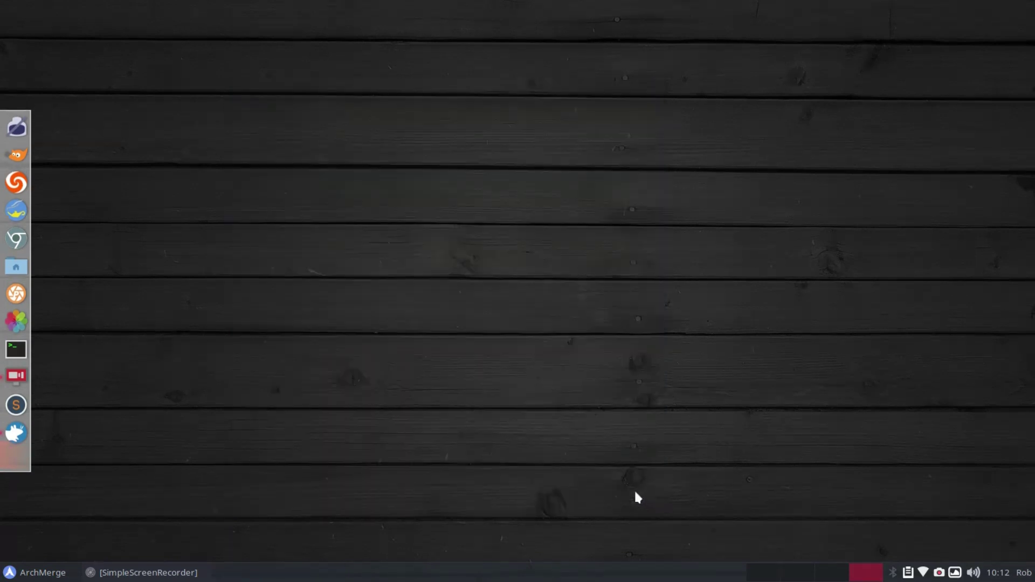
click(12, 572)
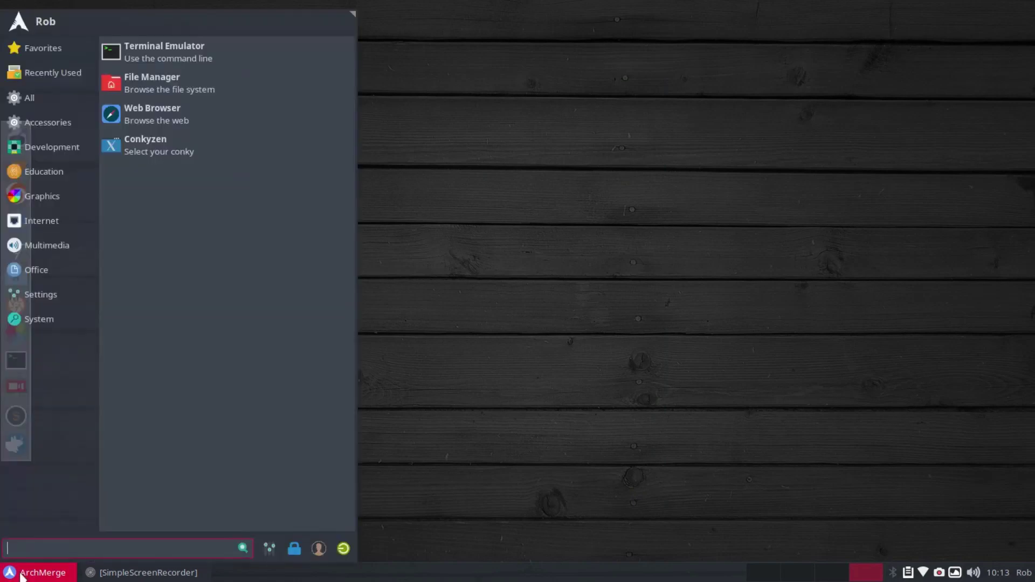
click(35, 295)
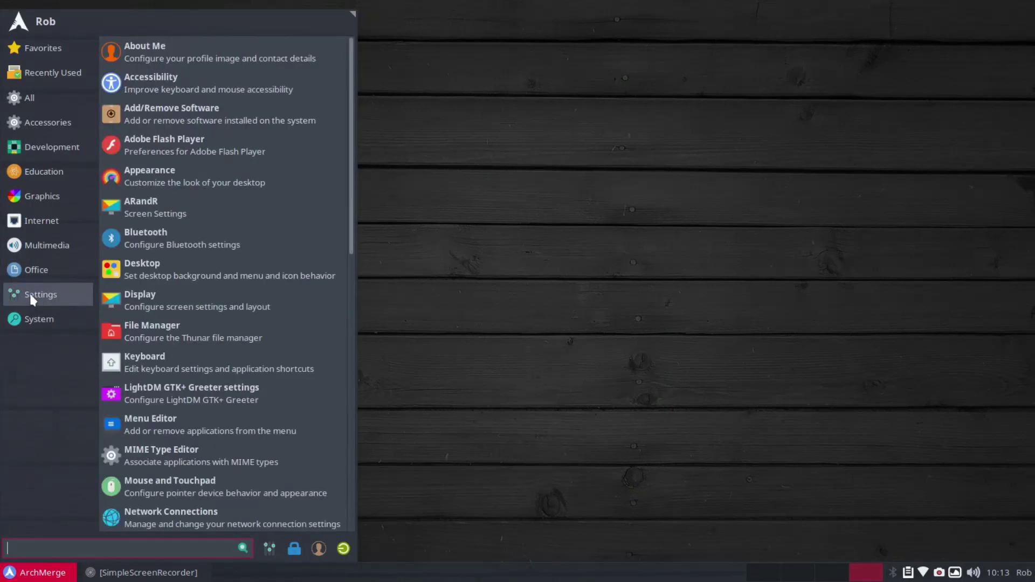
scroll(276, 288, down, 5)
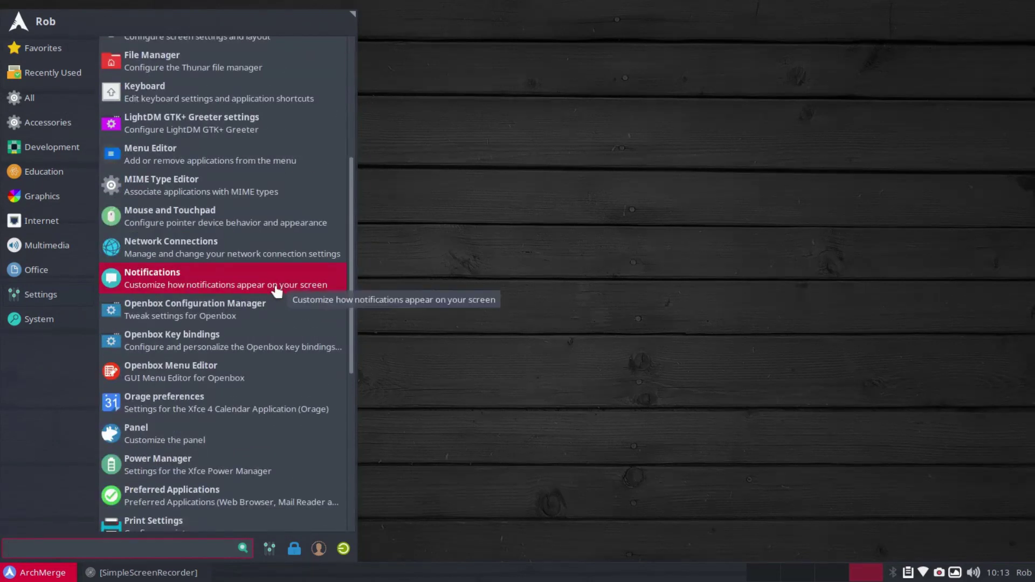
click(243, 384)
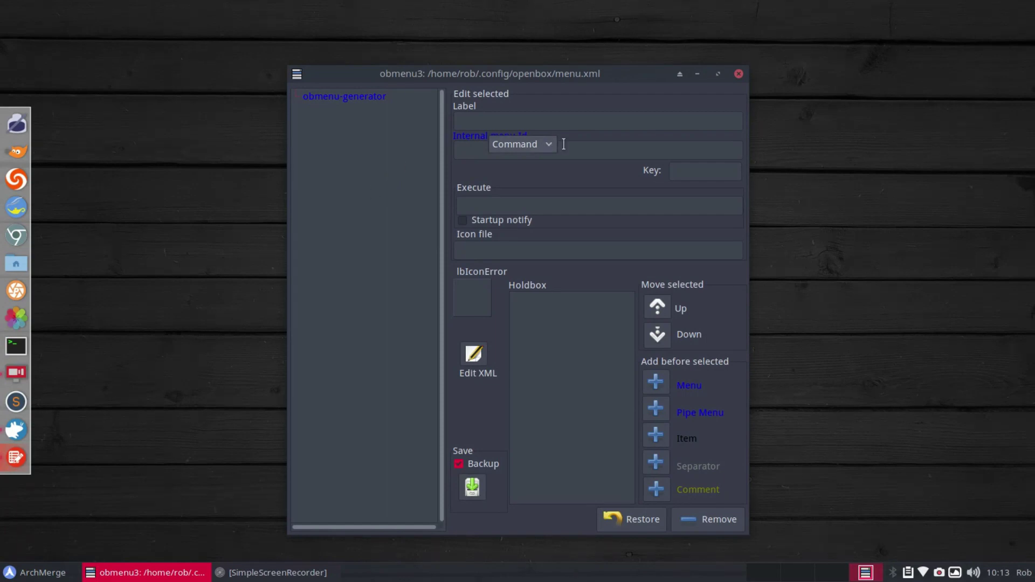
click(738, 73)
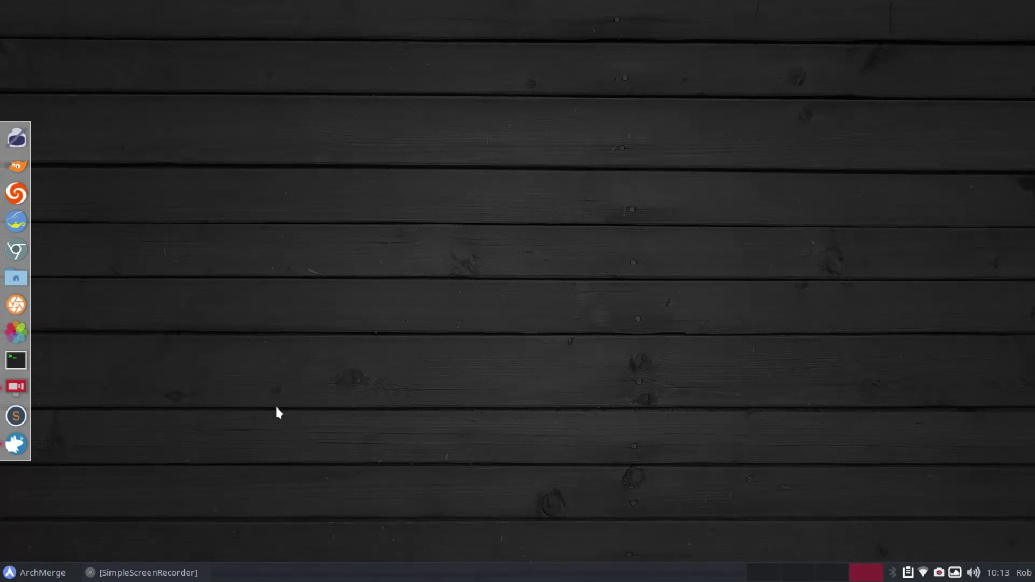
Open the Whisker menu and scroll the All applications list toward ArchMerge Conky Manager.
key(super)
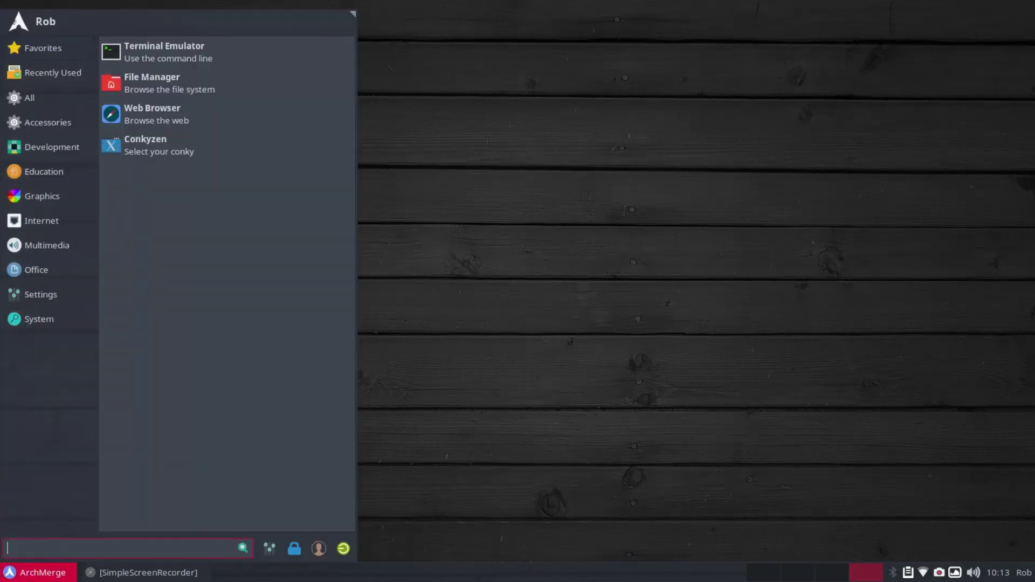
mouse_move(34, 300)
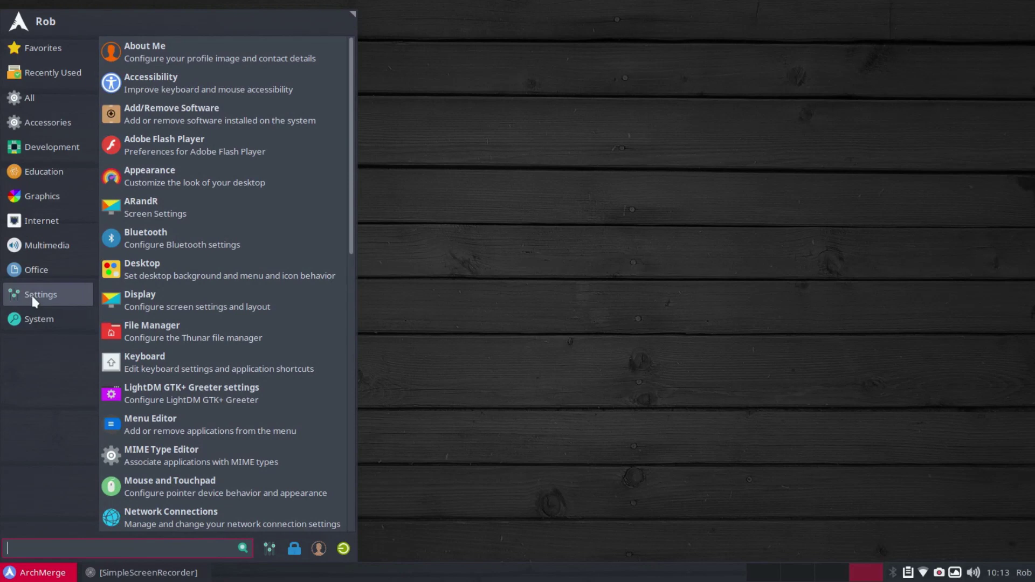
mouse_move(87, 98)
scroll(236, 89, down, 1)
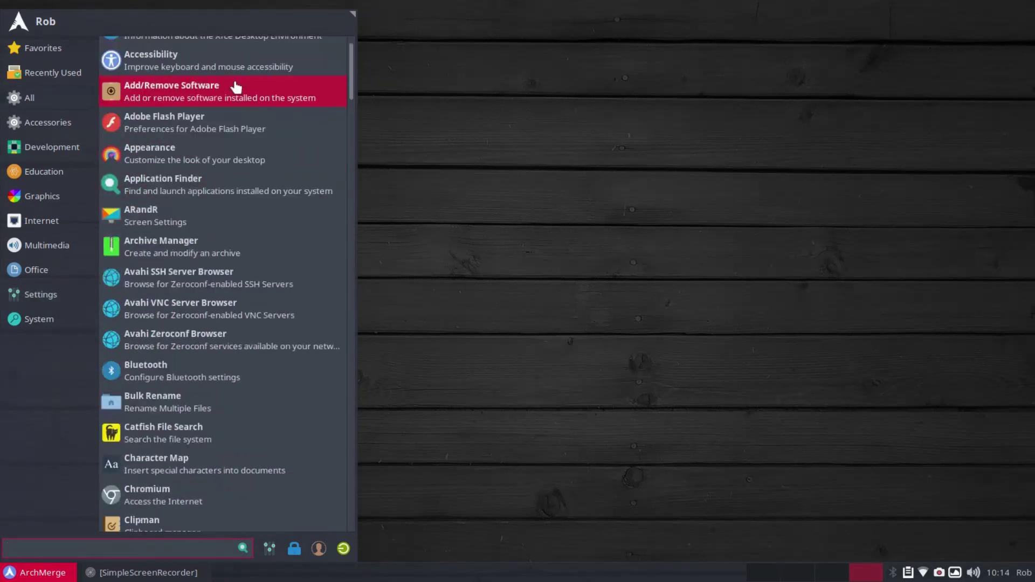
scroll(236, 89, down, 4)
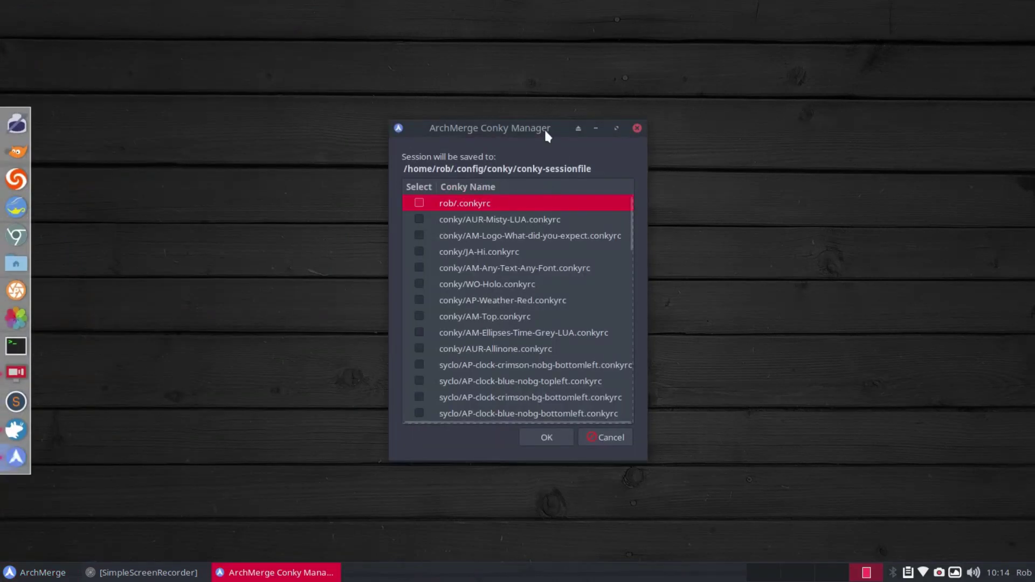
Enable conky/AP-Weather-Red.conkyrc in the conky list and apply it to show the crimson widget.
drag(544, 127, 535, 115)
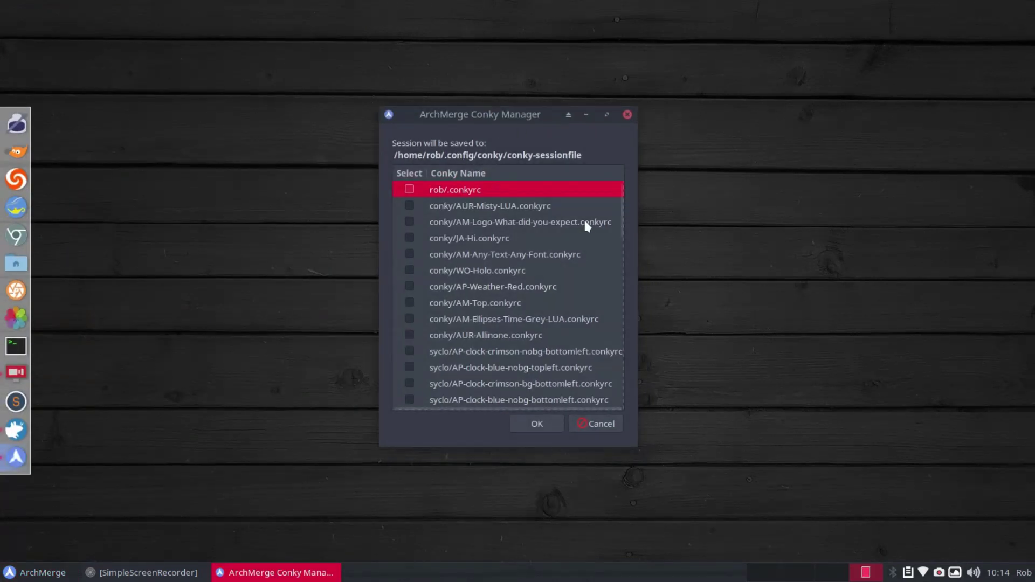
scroll(584, 218, down, 4)
scroll(586, 222, down, 10)
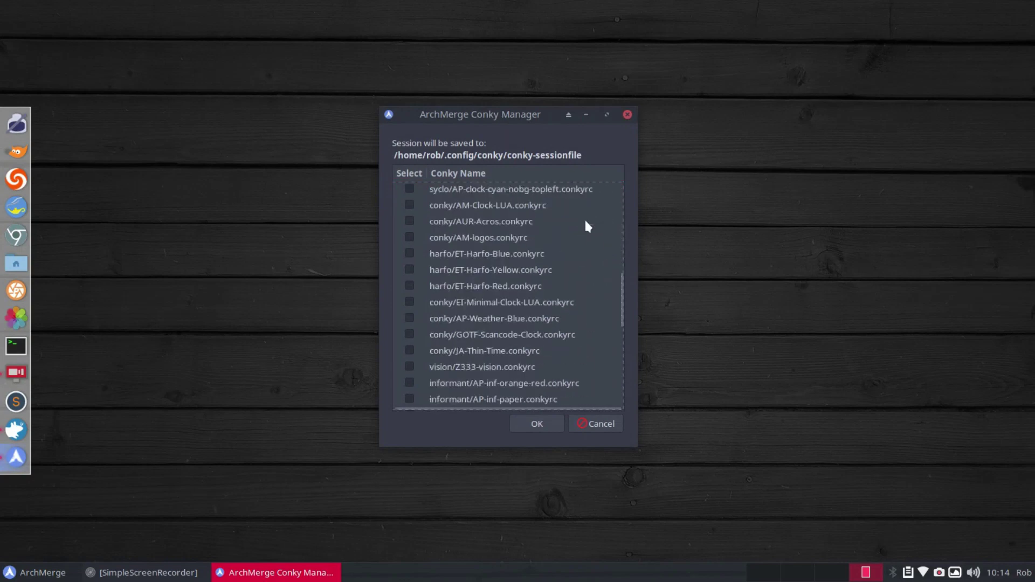
scroll(582, 224, down, 2)
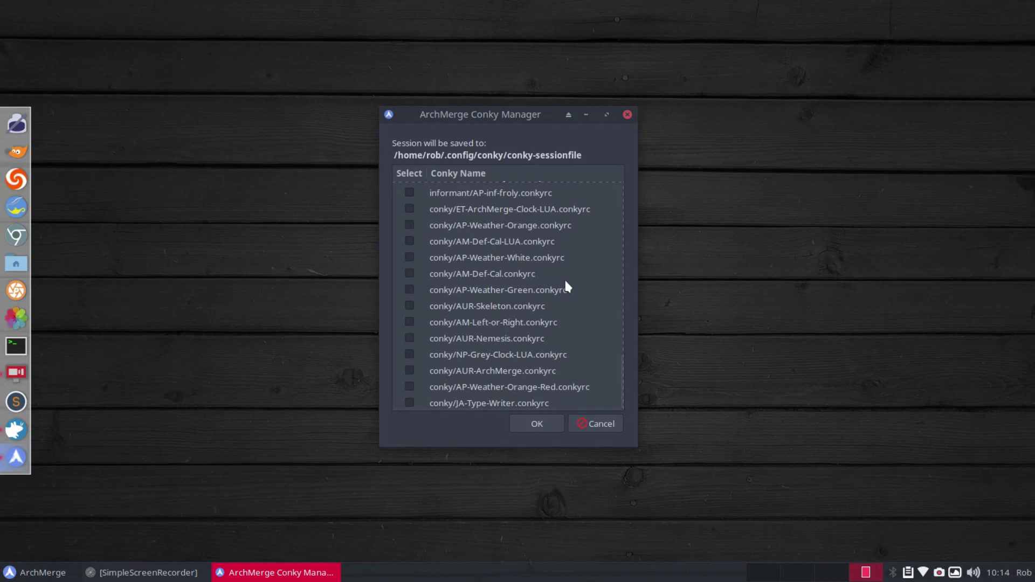
scroll(566, 283, up, 8)
scroll(566, 285, up, 5)
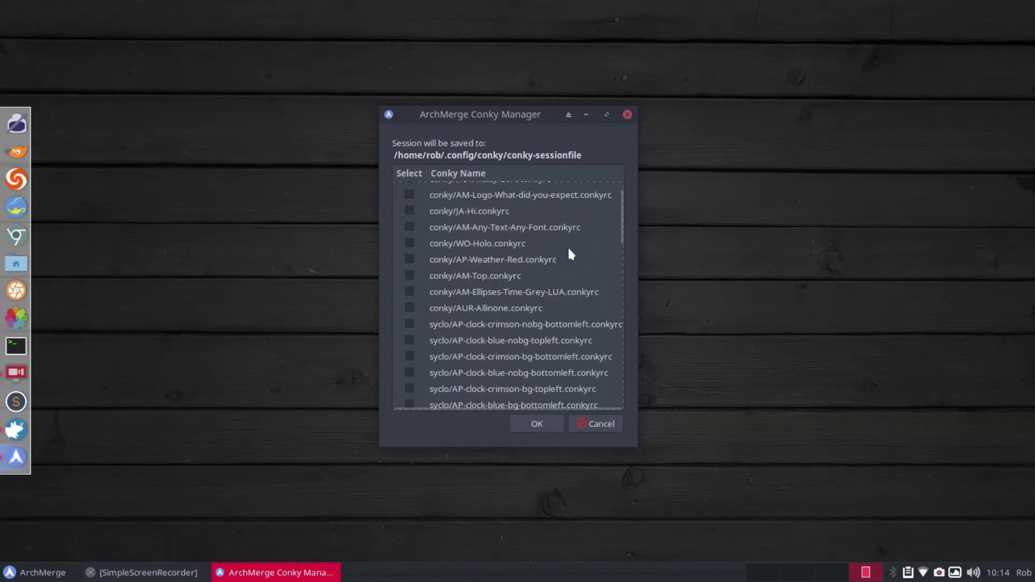
scroll(577, 253, up, 1)
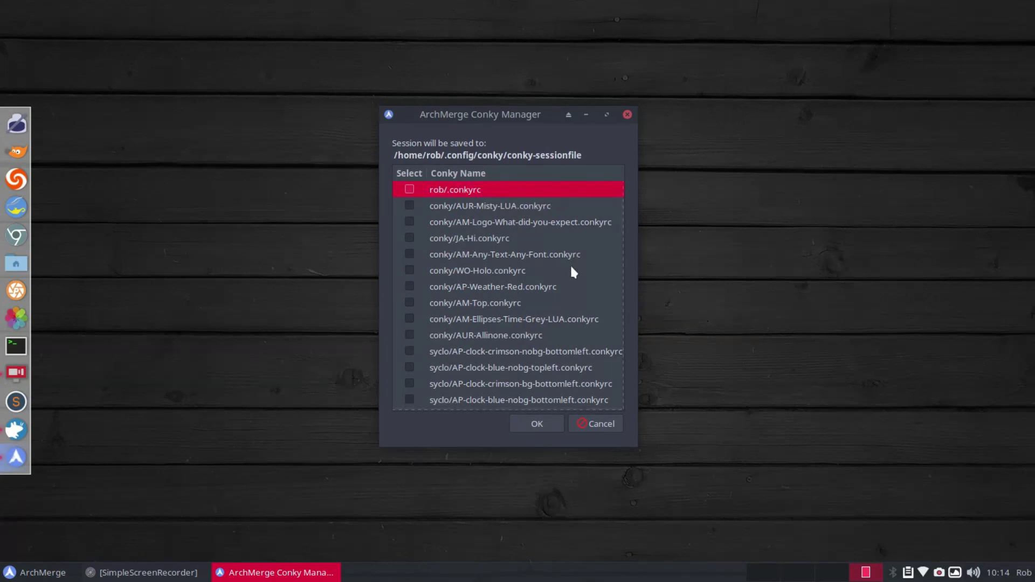
scroll(577, 289, down, 1)
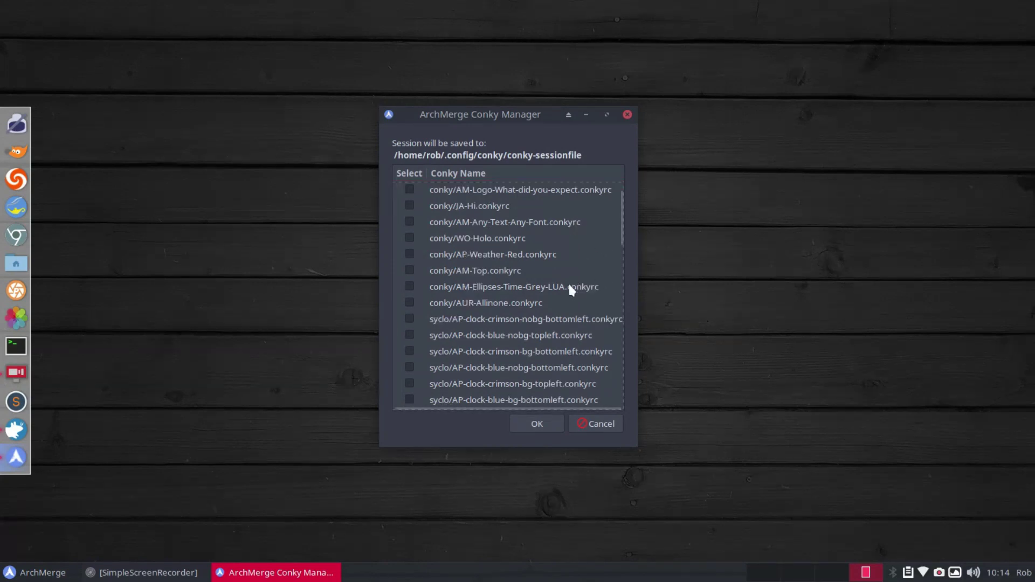
click(497, 256)
click(409, 255)
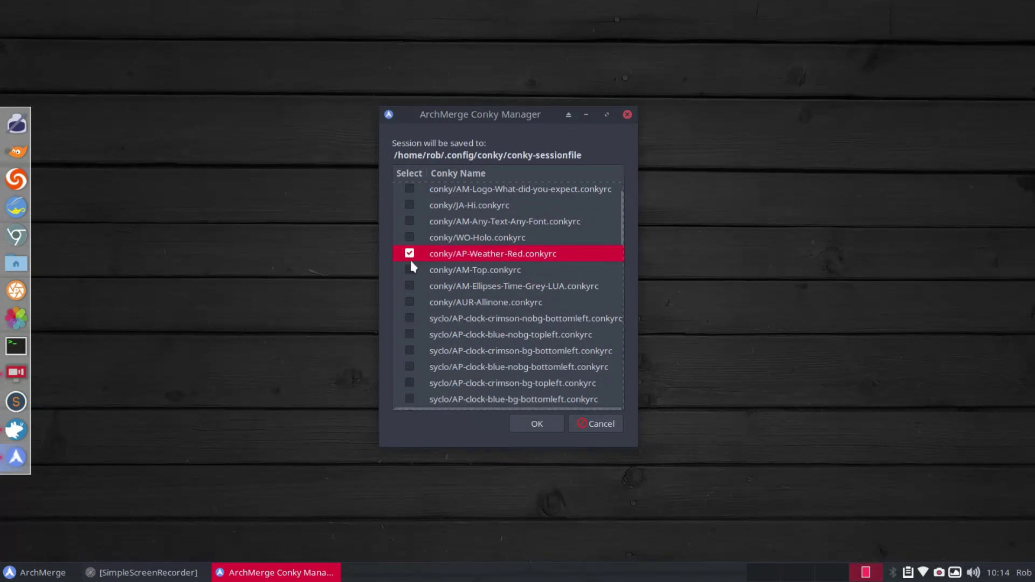
click(526, 420)
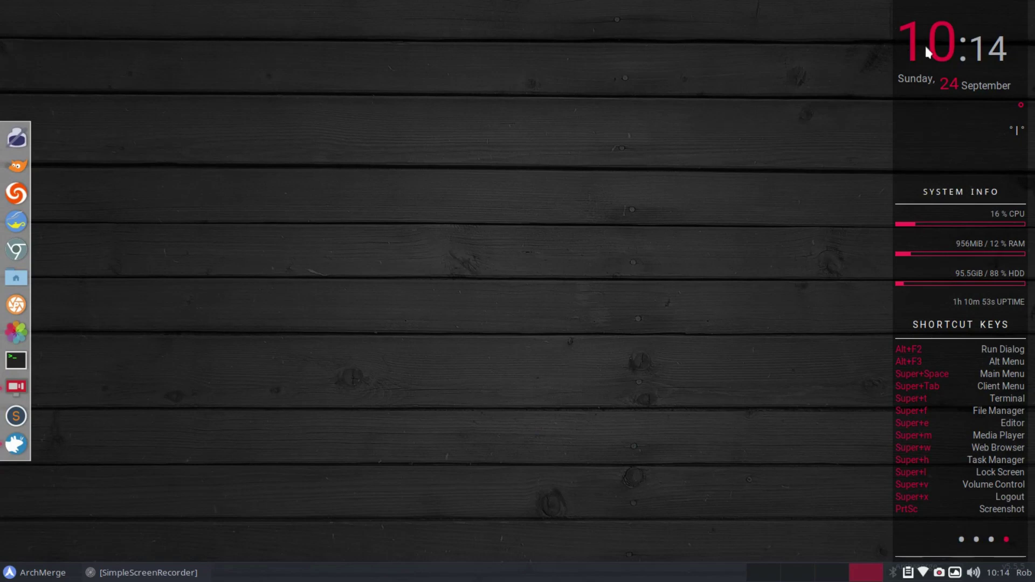